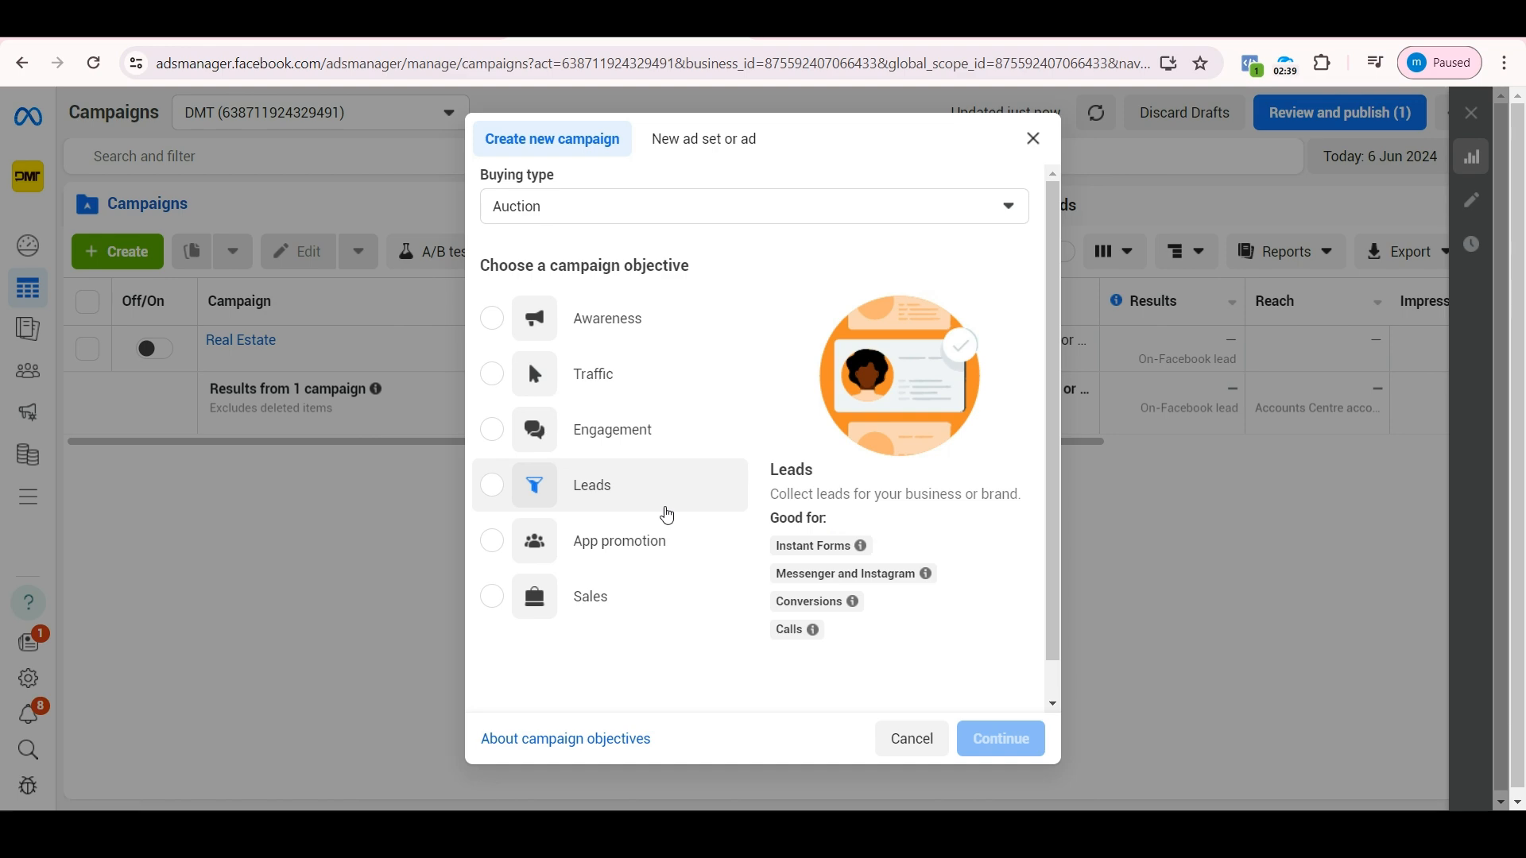
Create a manual leads campaign with the Leads objective and proceed to its ad set settings
left_click(654, 501)
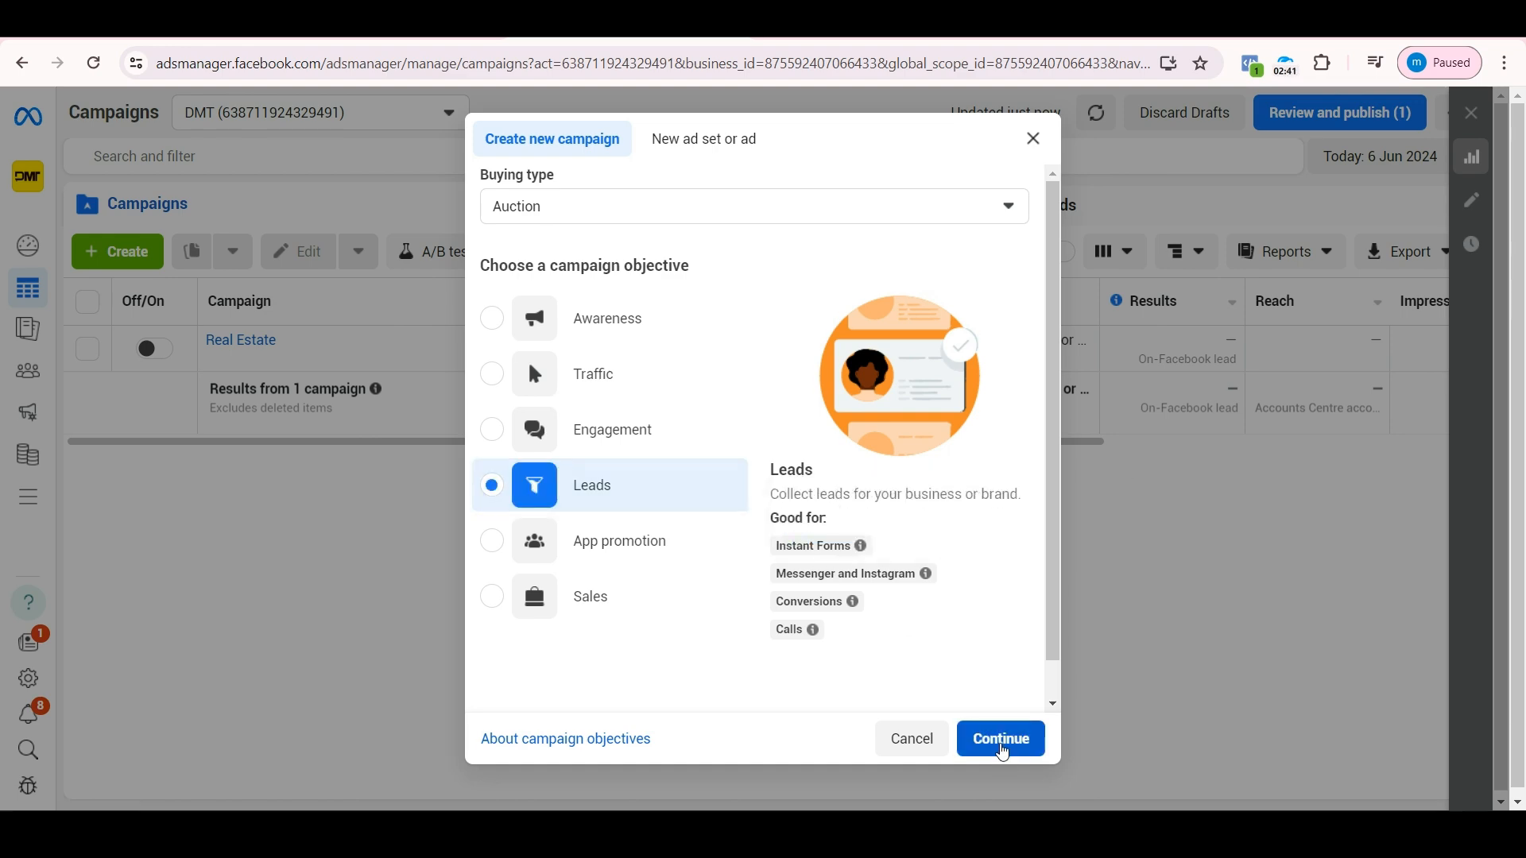
left_click(1002, 751)
left_click(699, 497)
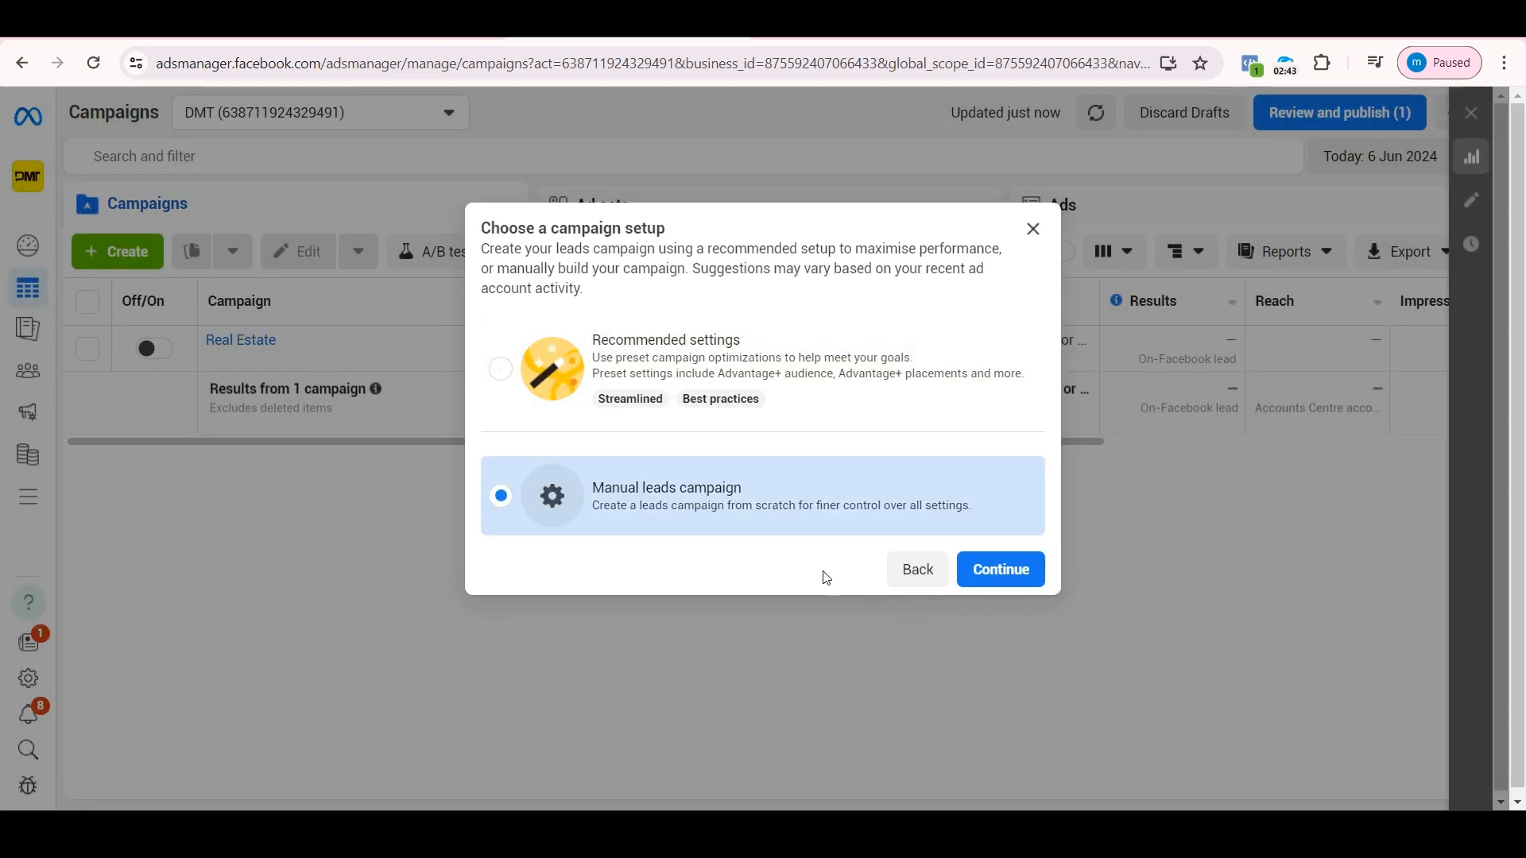
left_click(989, 569)
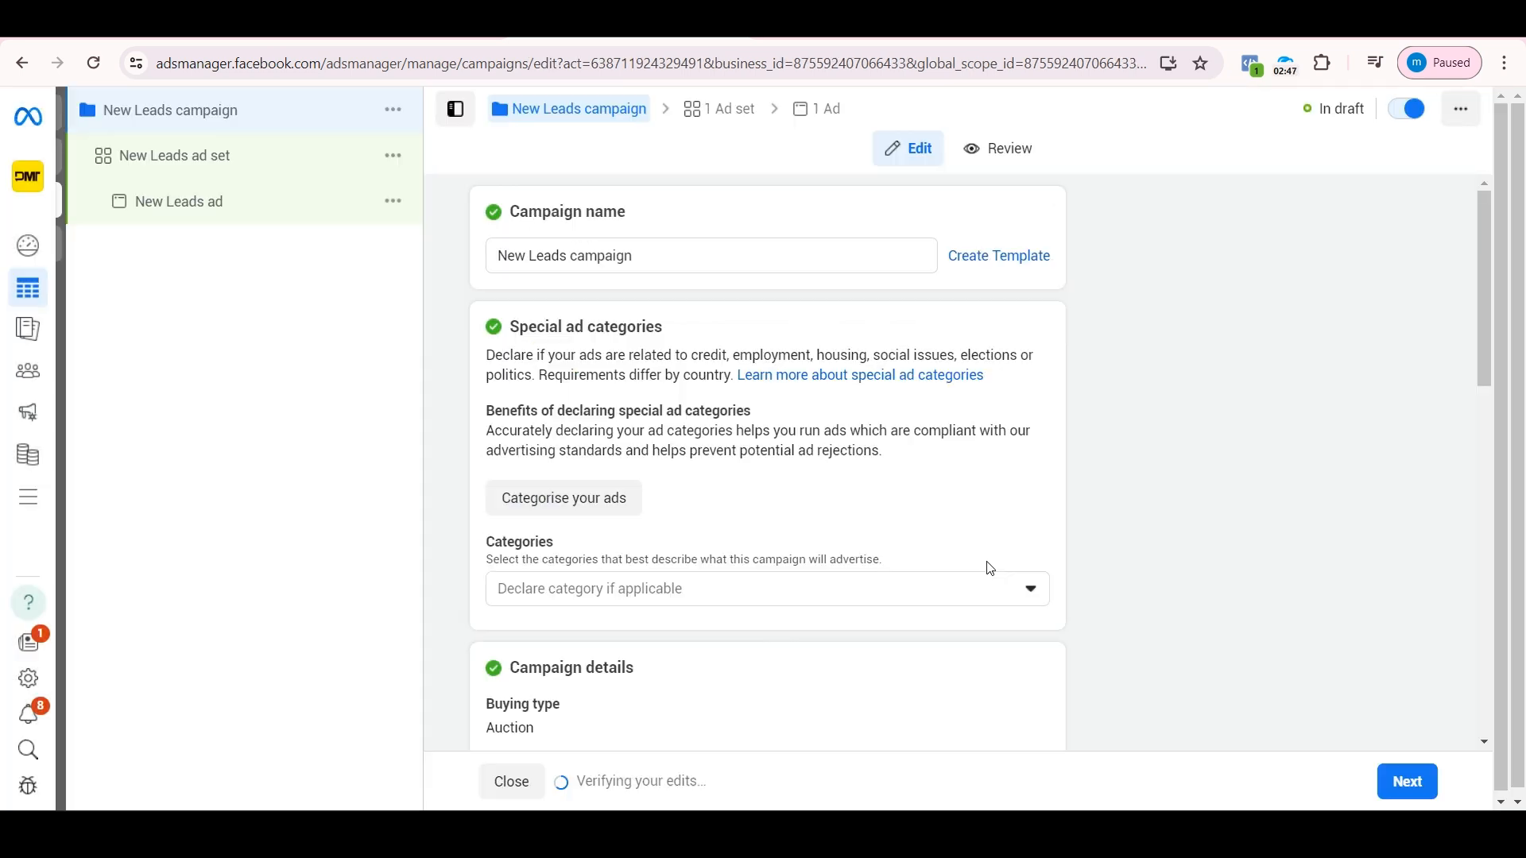
scroll(864, 596, "down", 5)
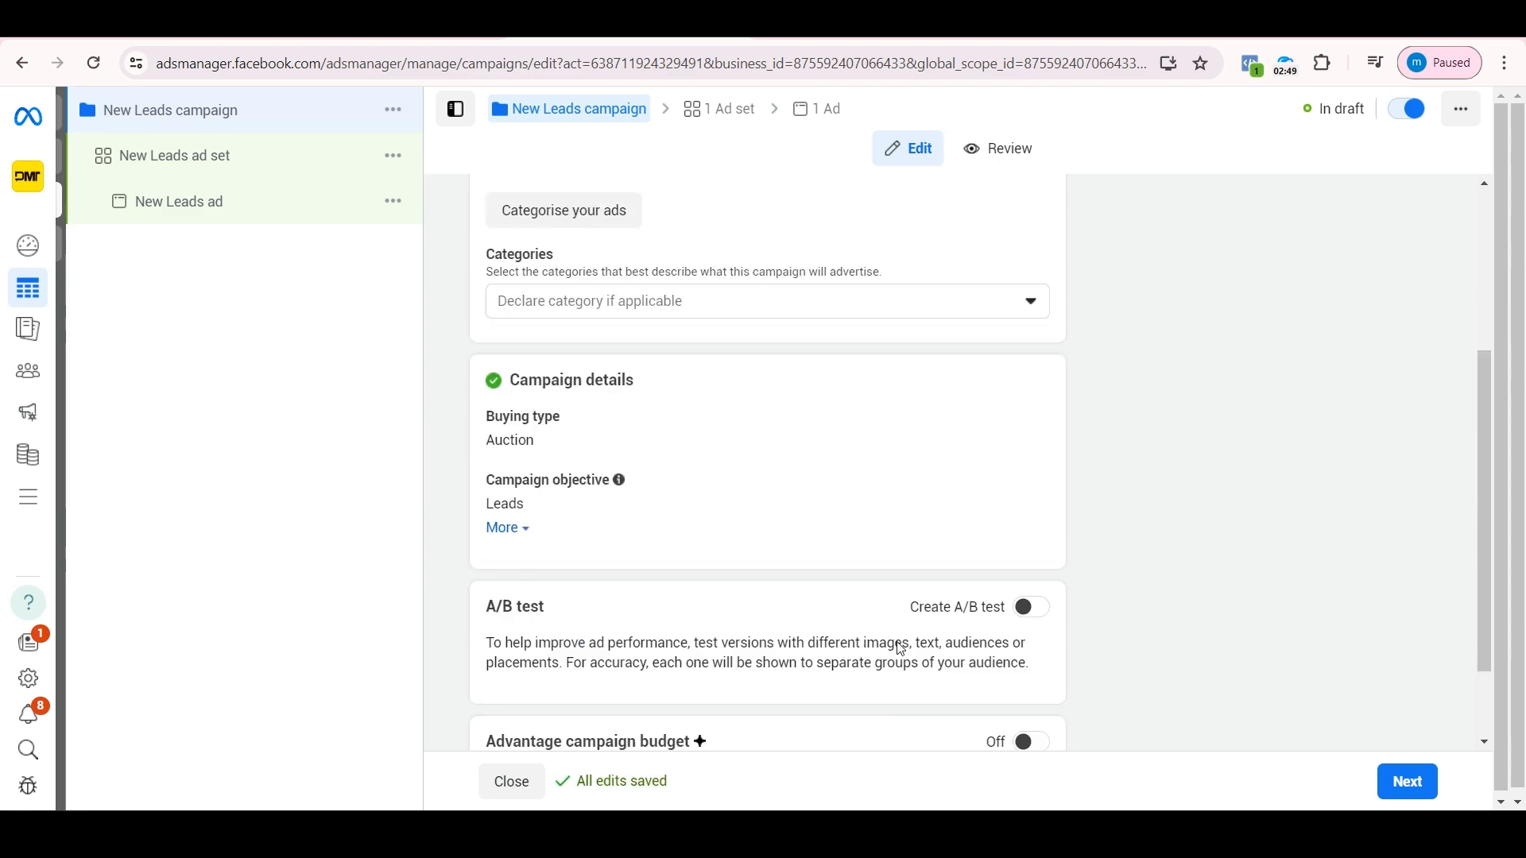
left_click(1405, 790)
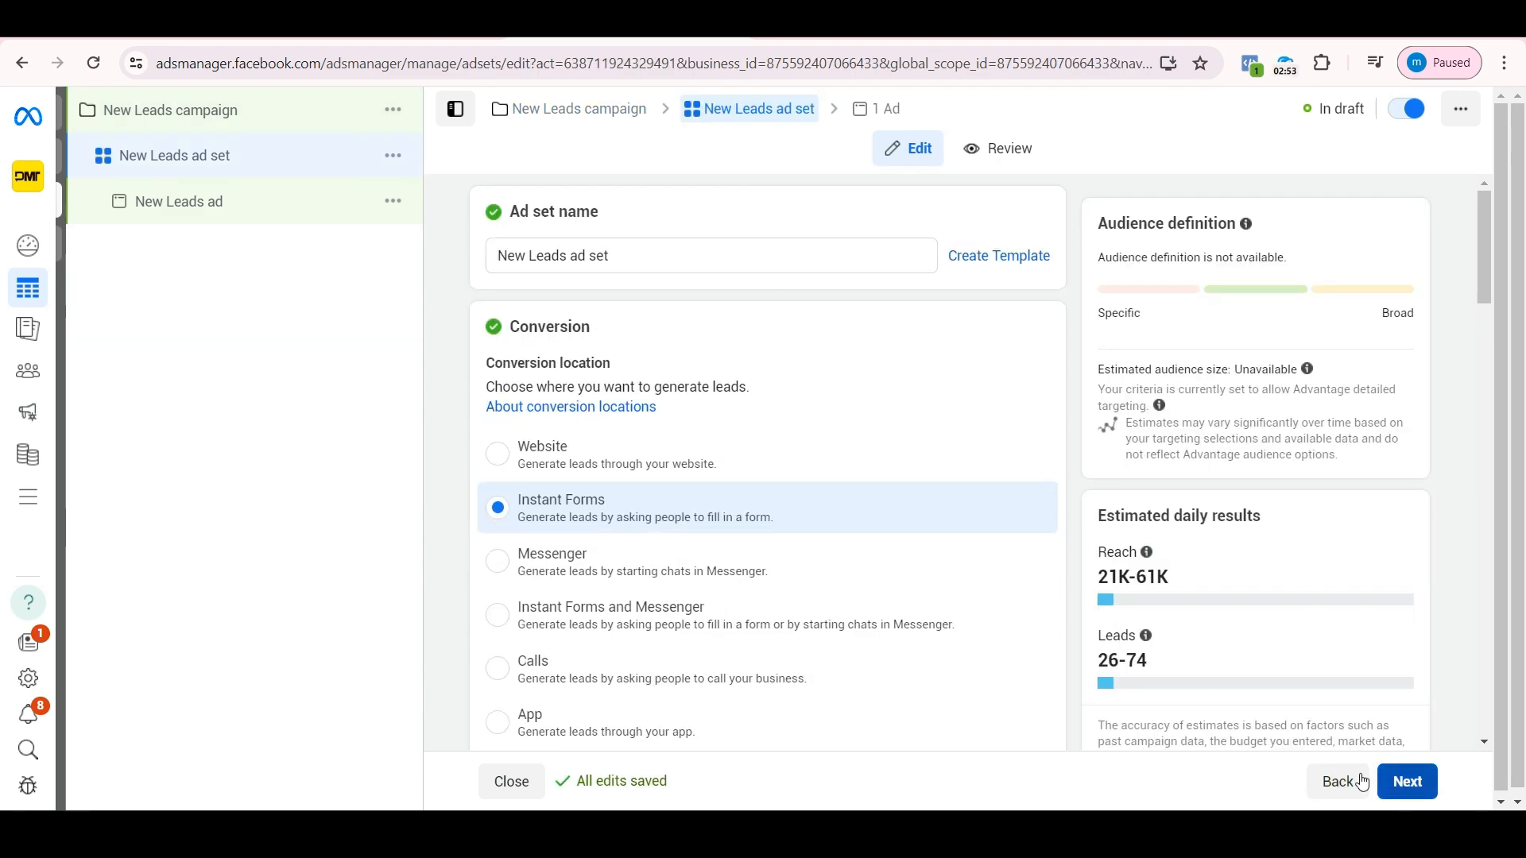
Switch the ad set's budget to a lifetime budget of ₹5,000
scroll(713, 484, "down", 3)
scroll(713, 484, "down", 10)
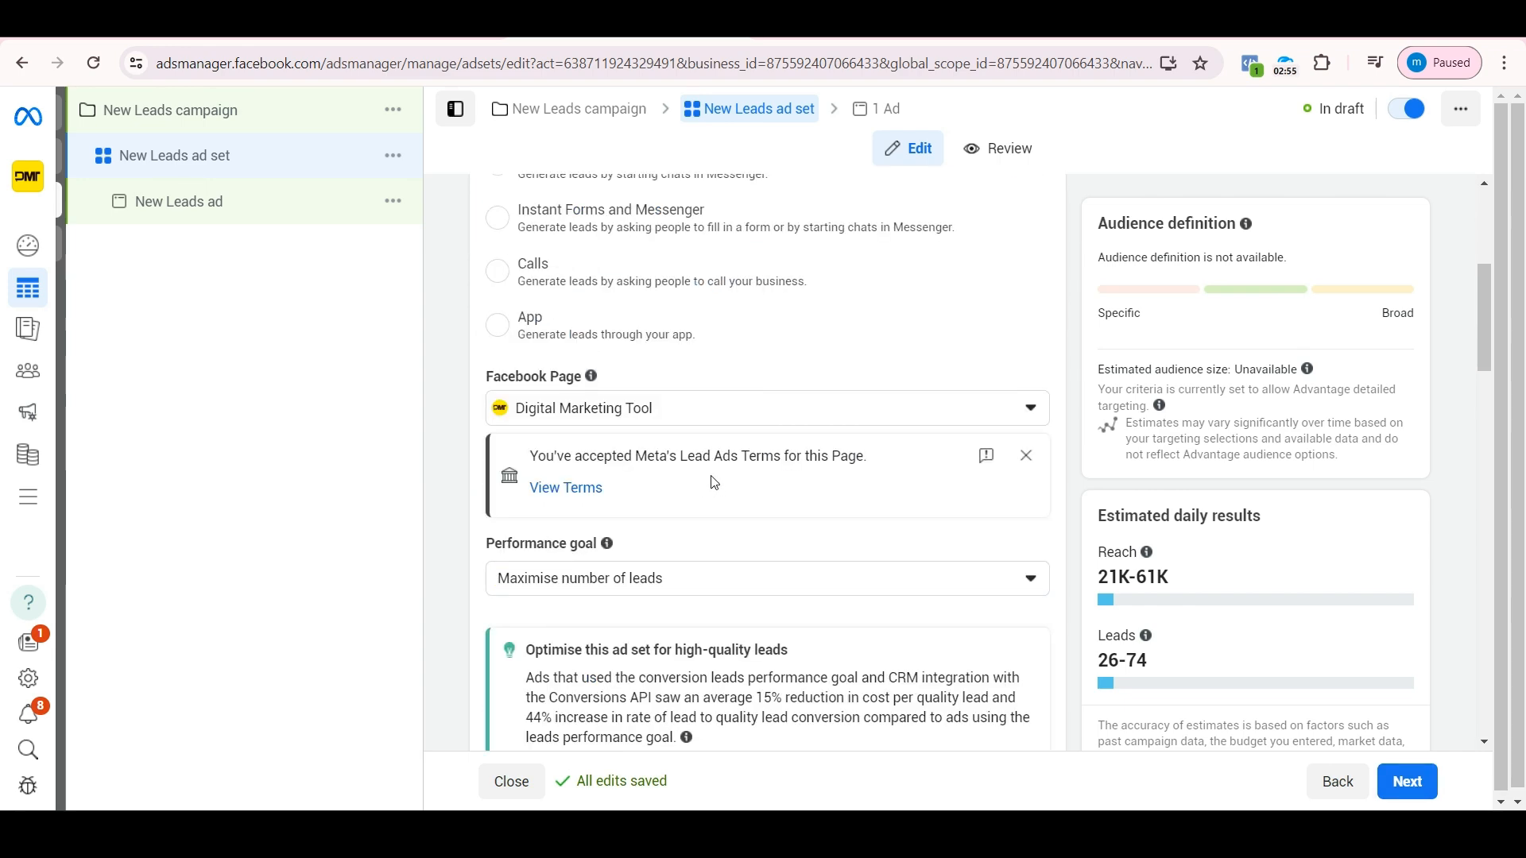
scroll(718, 477, "down", 3)
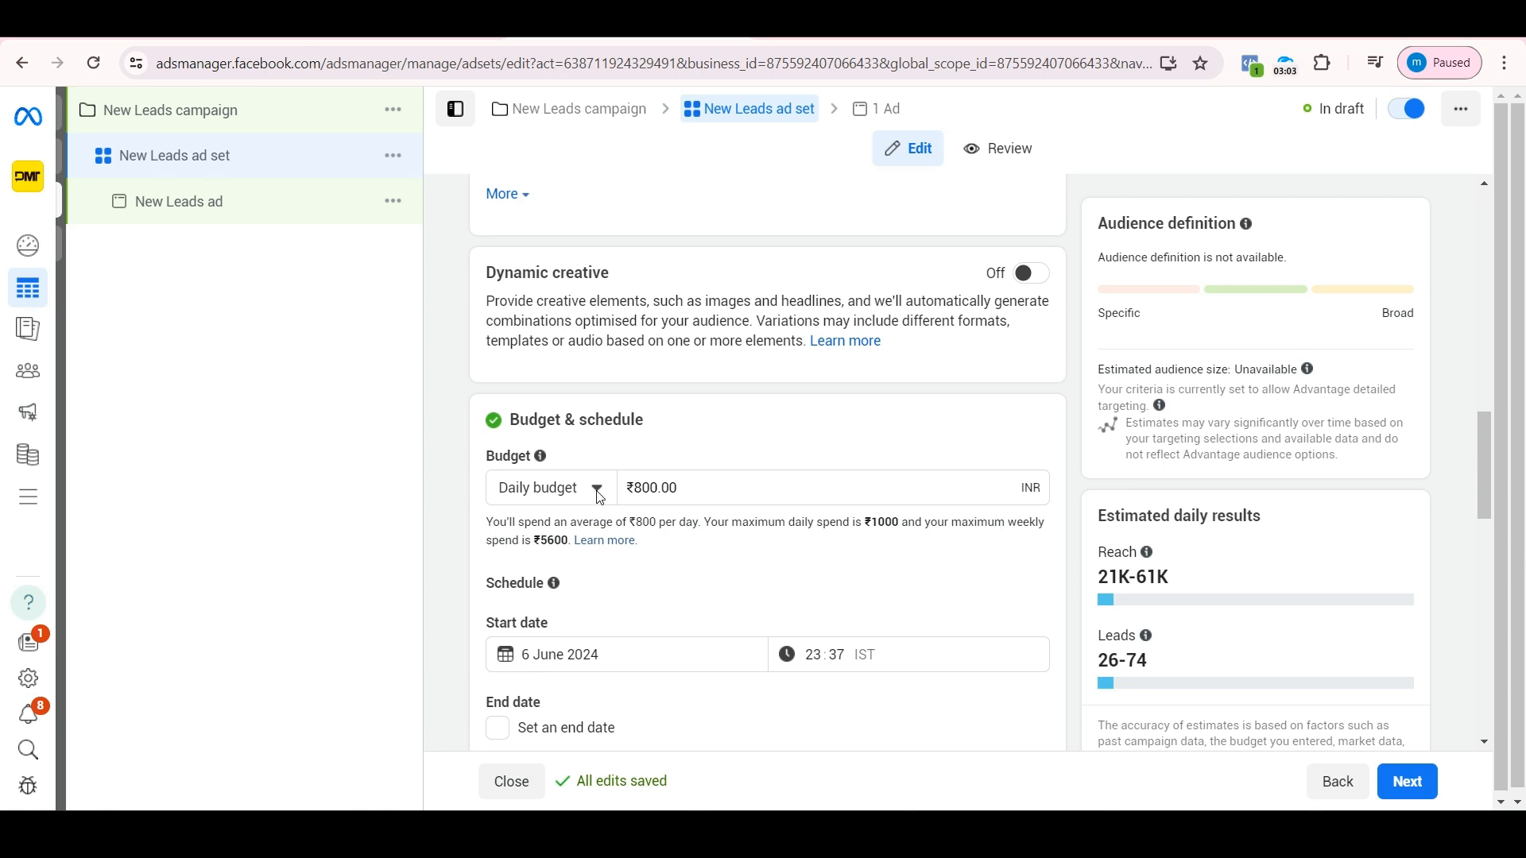
left_click(598, 488)
left_click(571, 566)
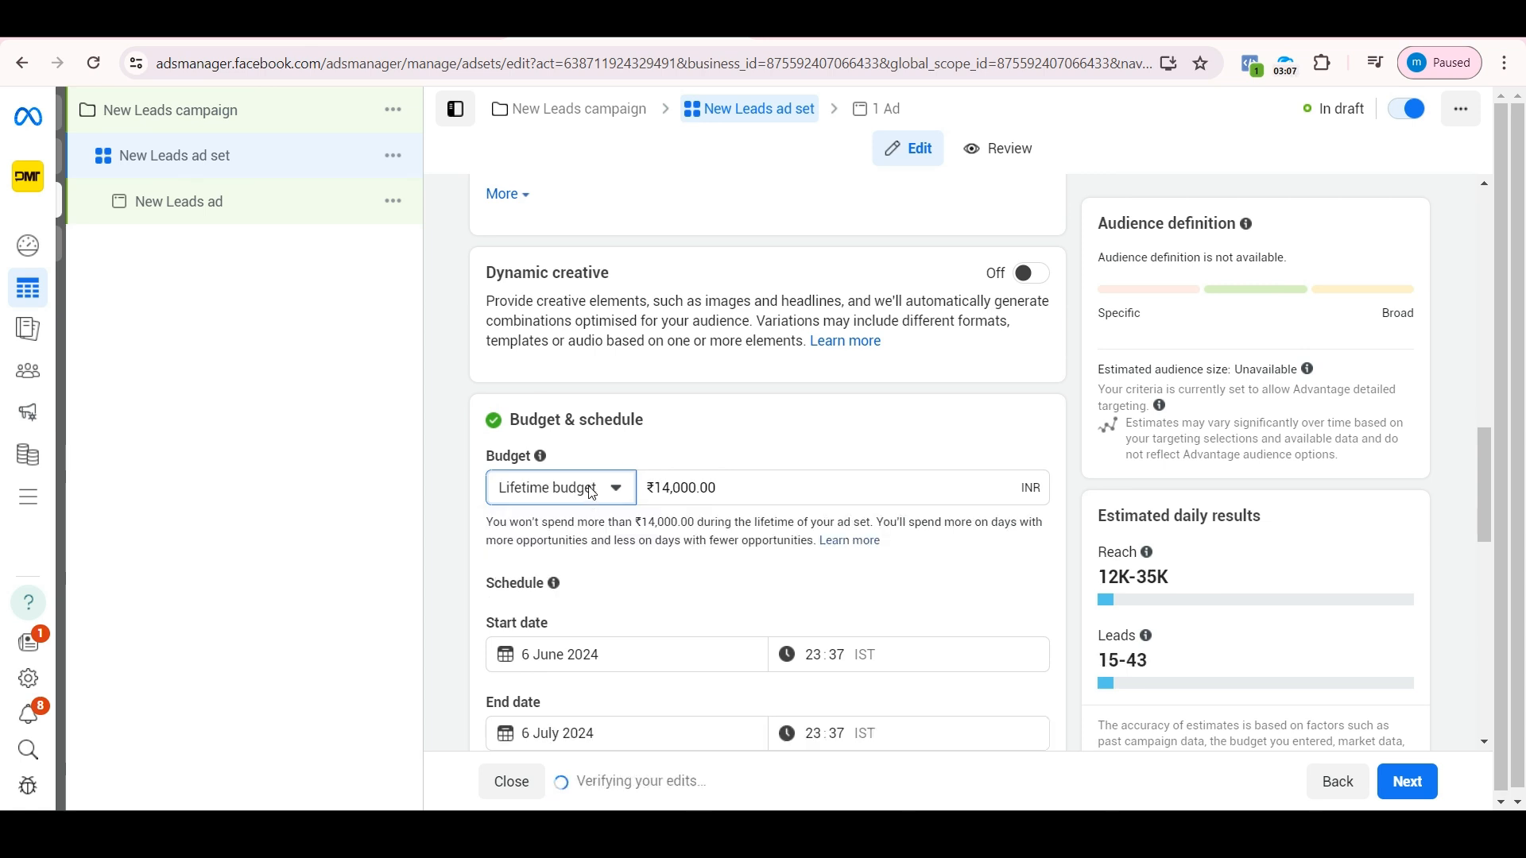
left_click(752, 485)
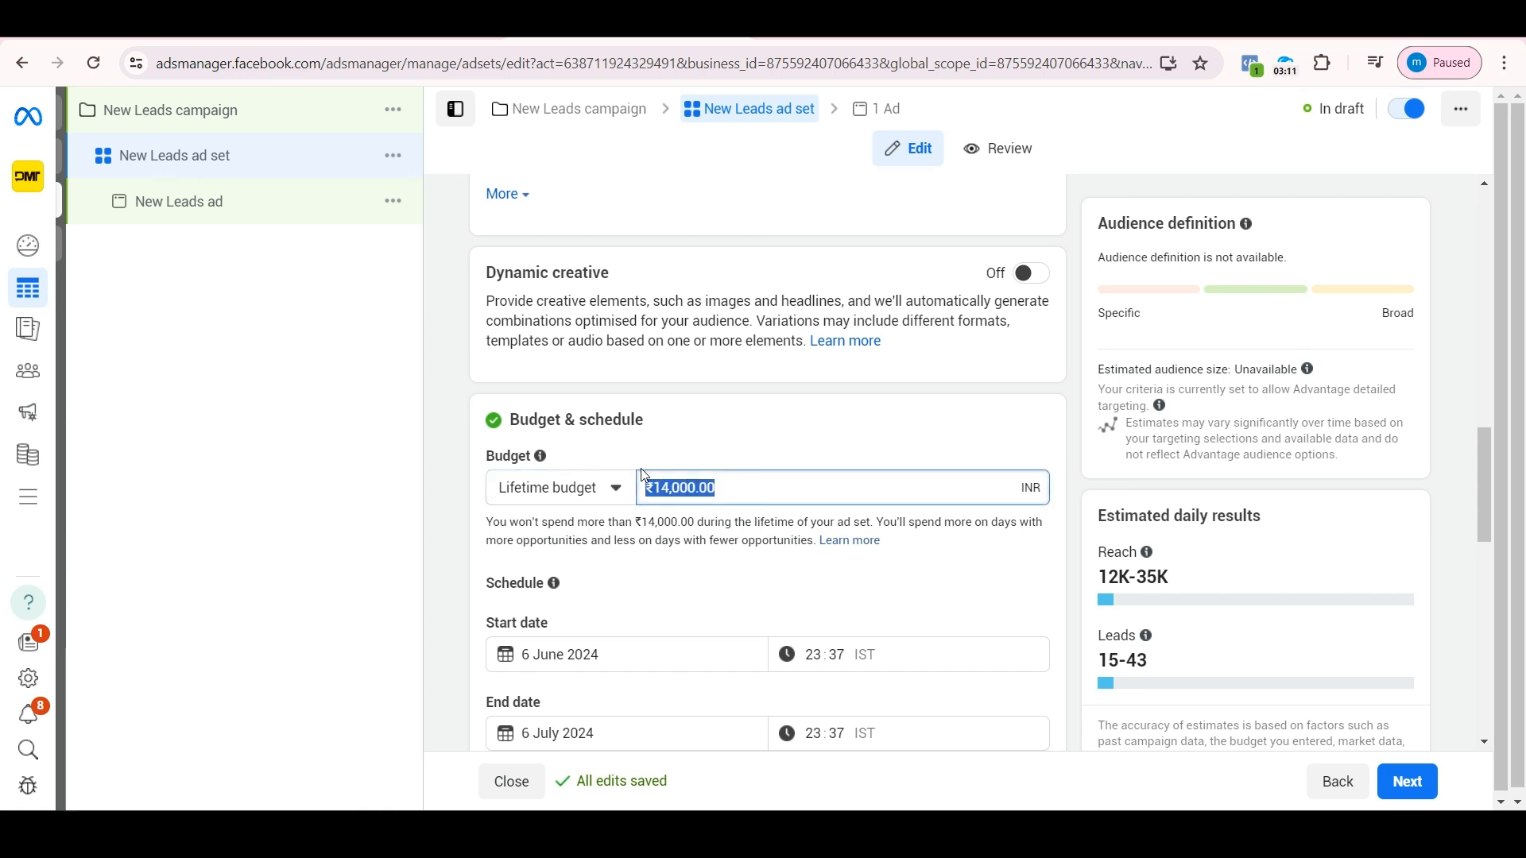
type("5000")
left_click(733, 459)
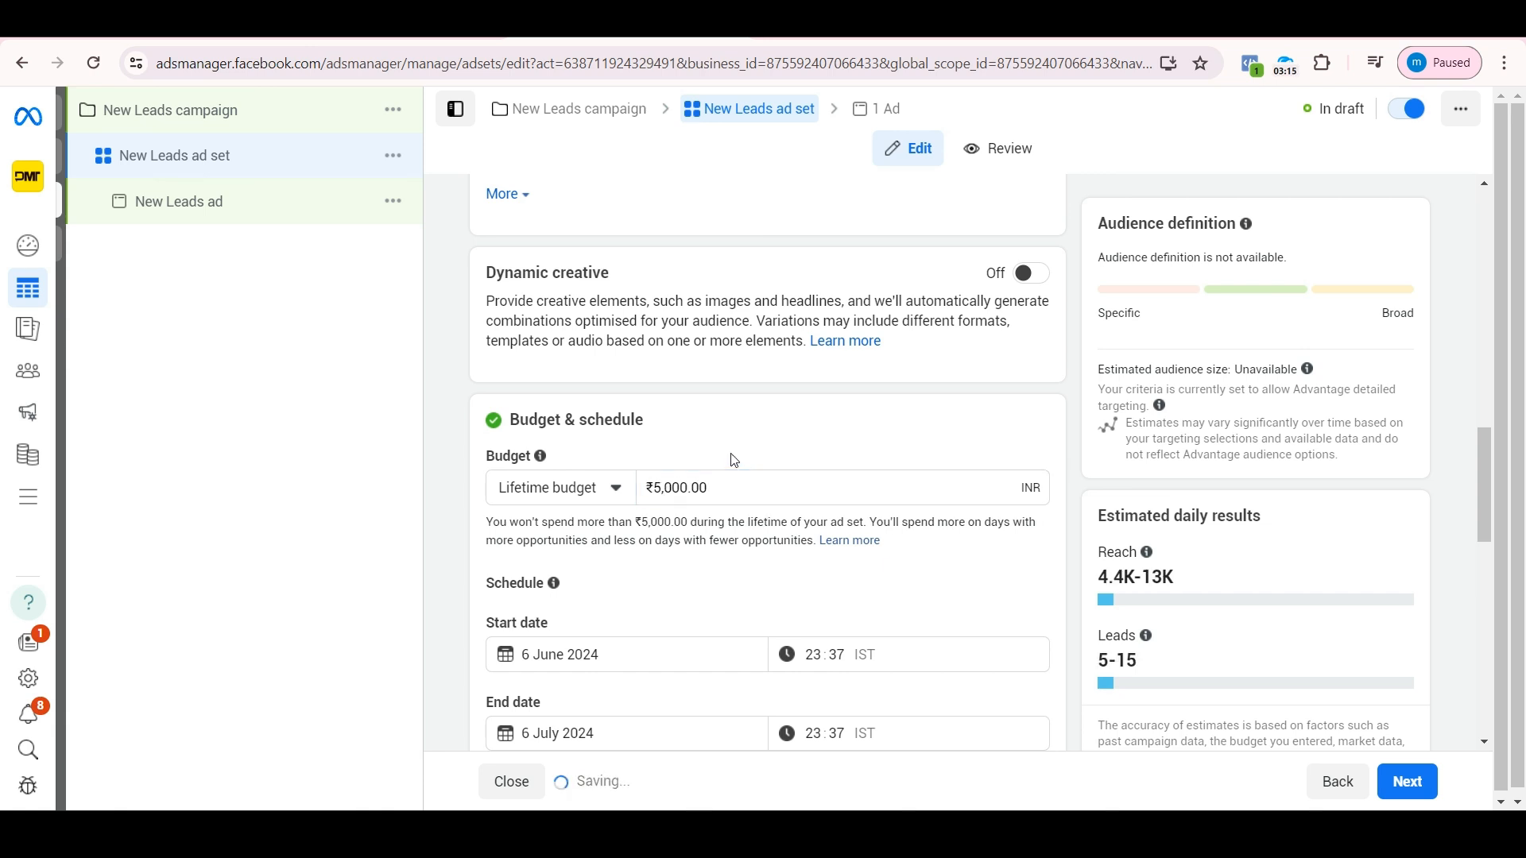
Set the ad set's end date to 10 July 2024
scroll(732, 460, "down", 4)
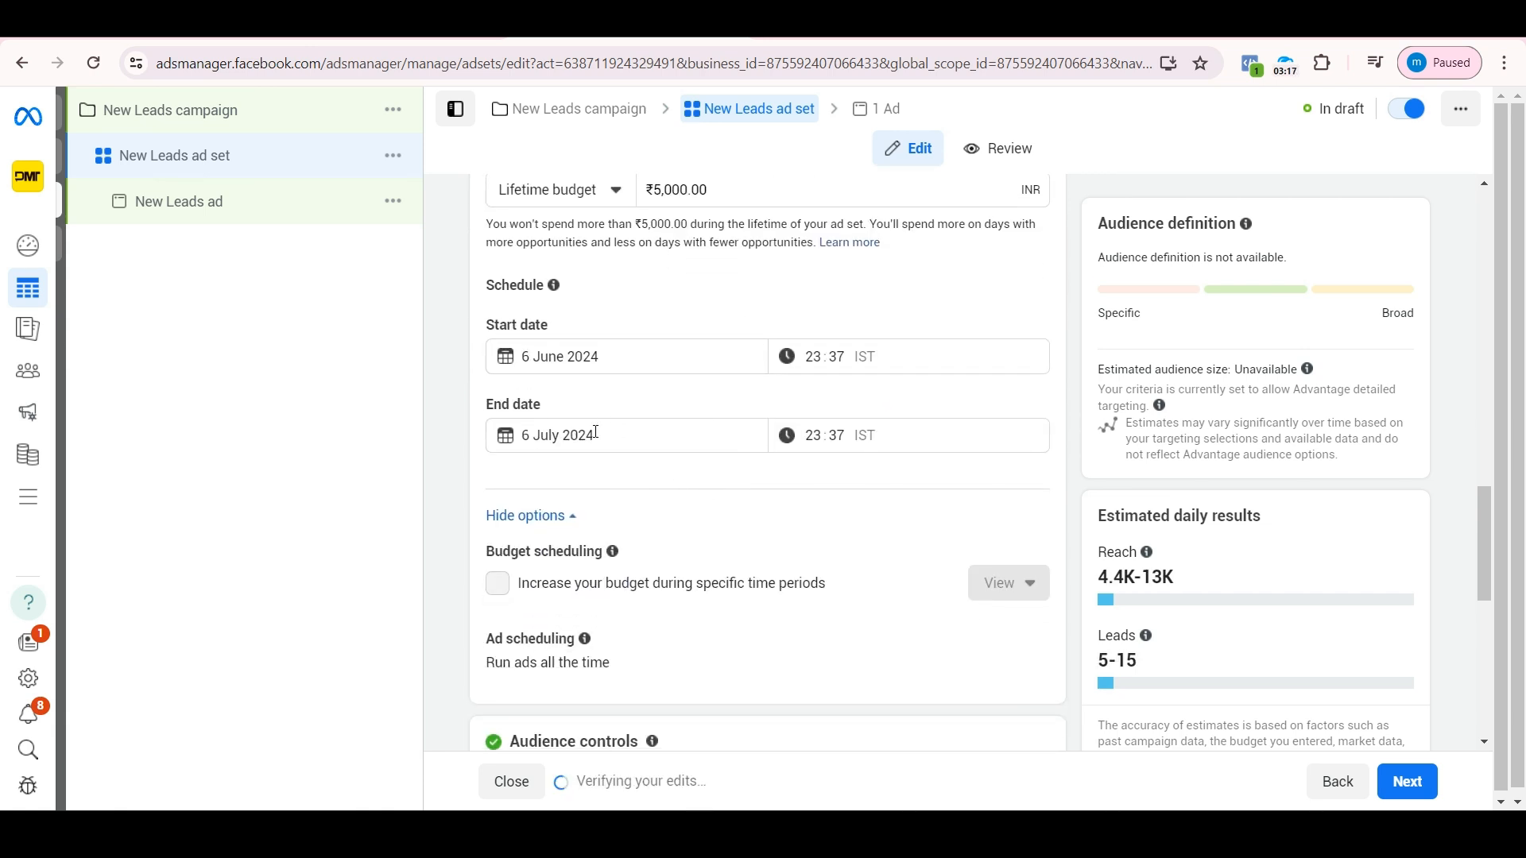
left_click(596, 433)
left_click(612, 569)
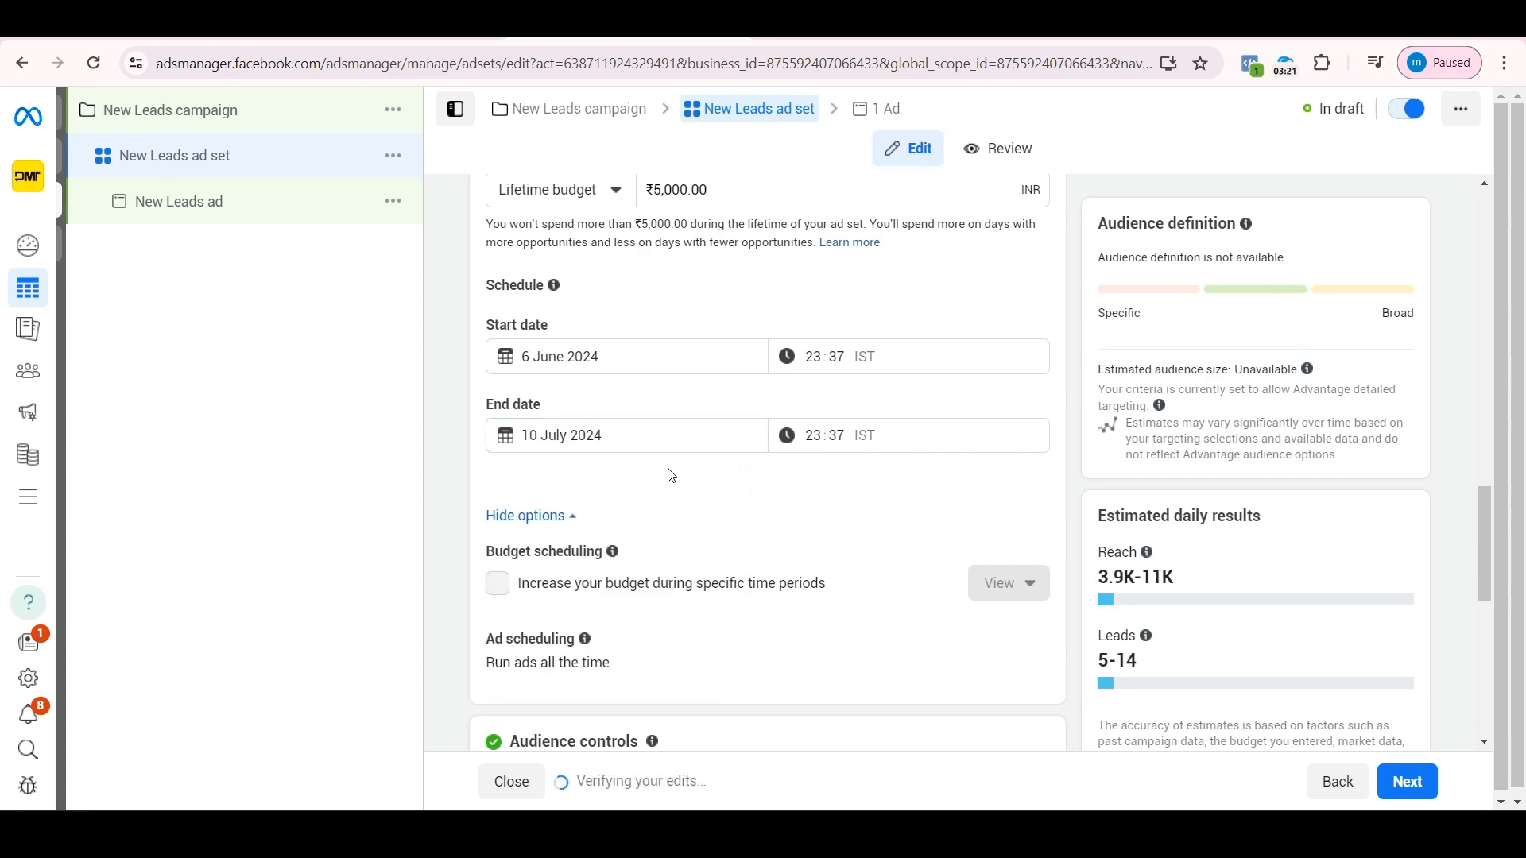
Edit the ad scheduling setting and enable running ads on a schedule
scroll(671, 473, "up", 3)
scroll(685, 414, "down", 4)
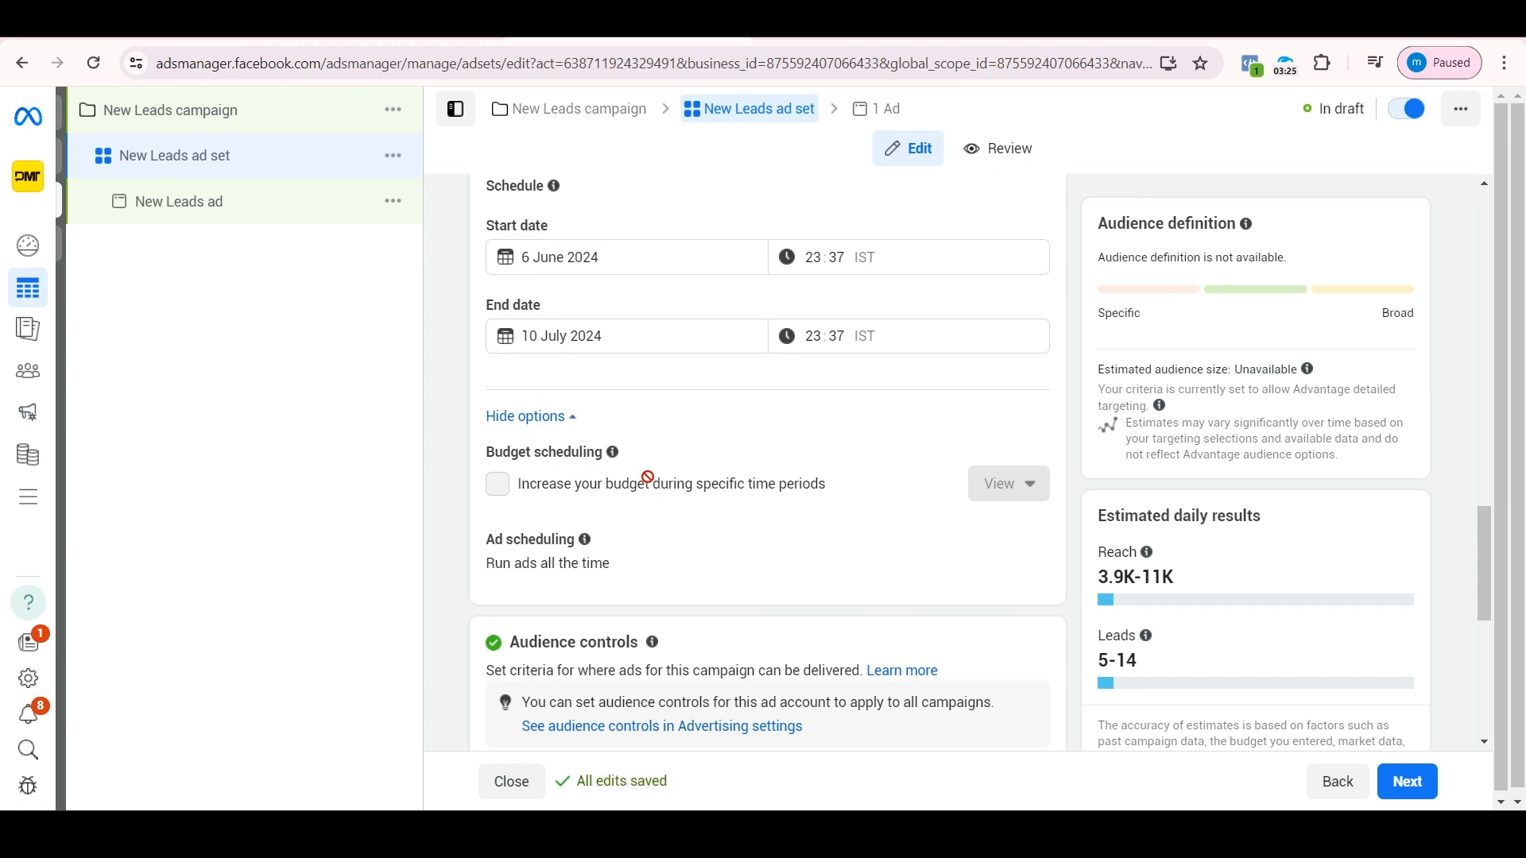
scroll(739, 378, "up", 3)
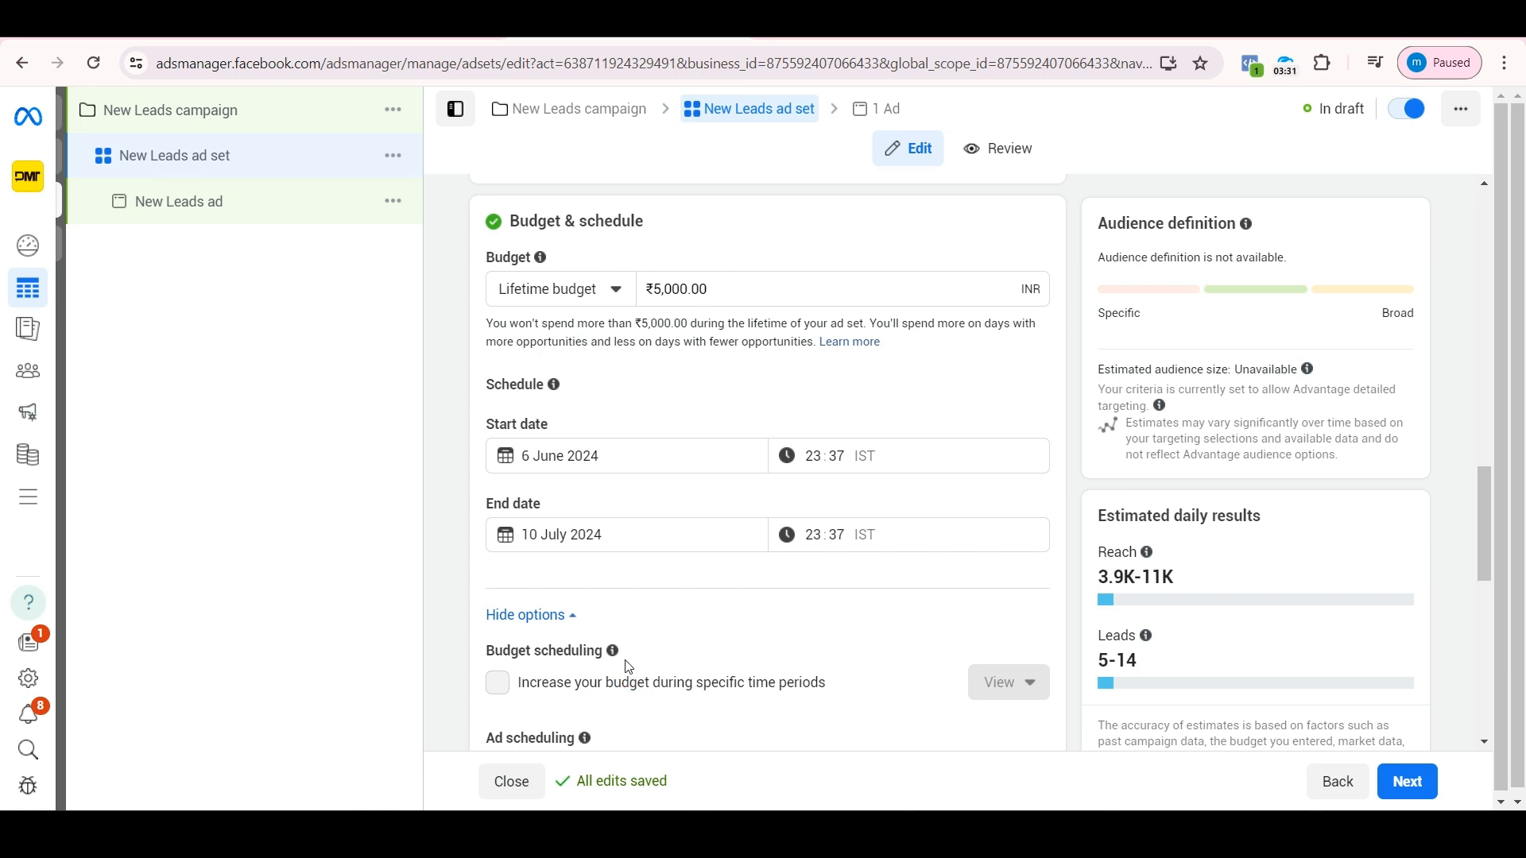
scroll(620, 664, "down", 1)
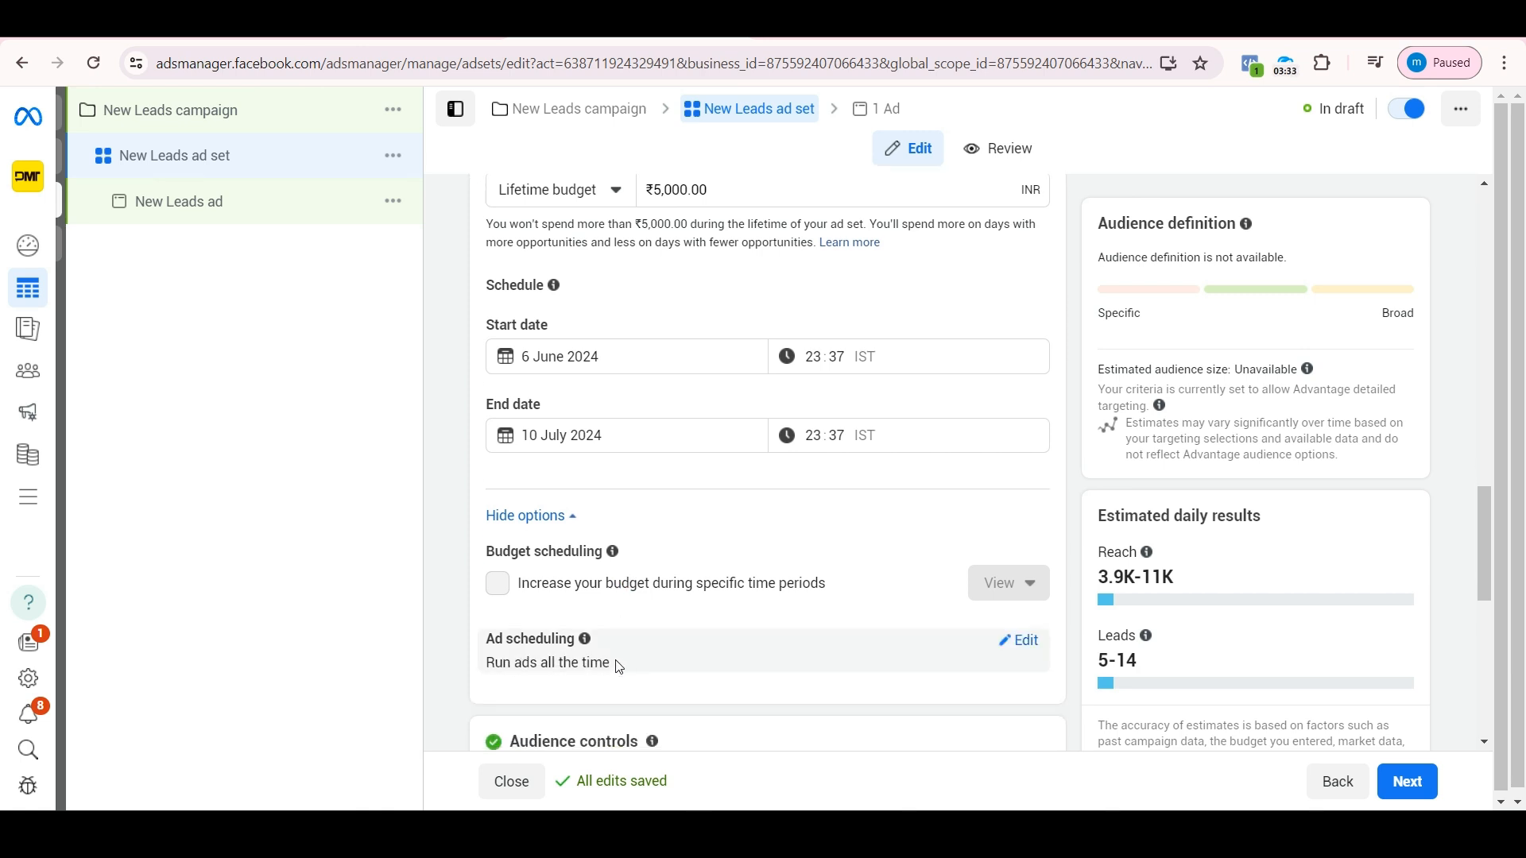
scroll(620, 667, "down", 1)
scroll(604, 627, "up", 3)
scroll(594, 607, "down", 2)
left_click(1025, 640)
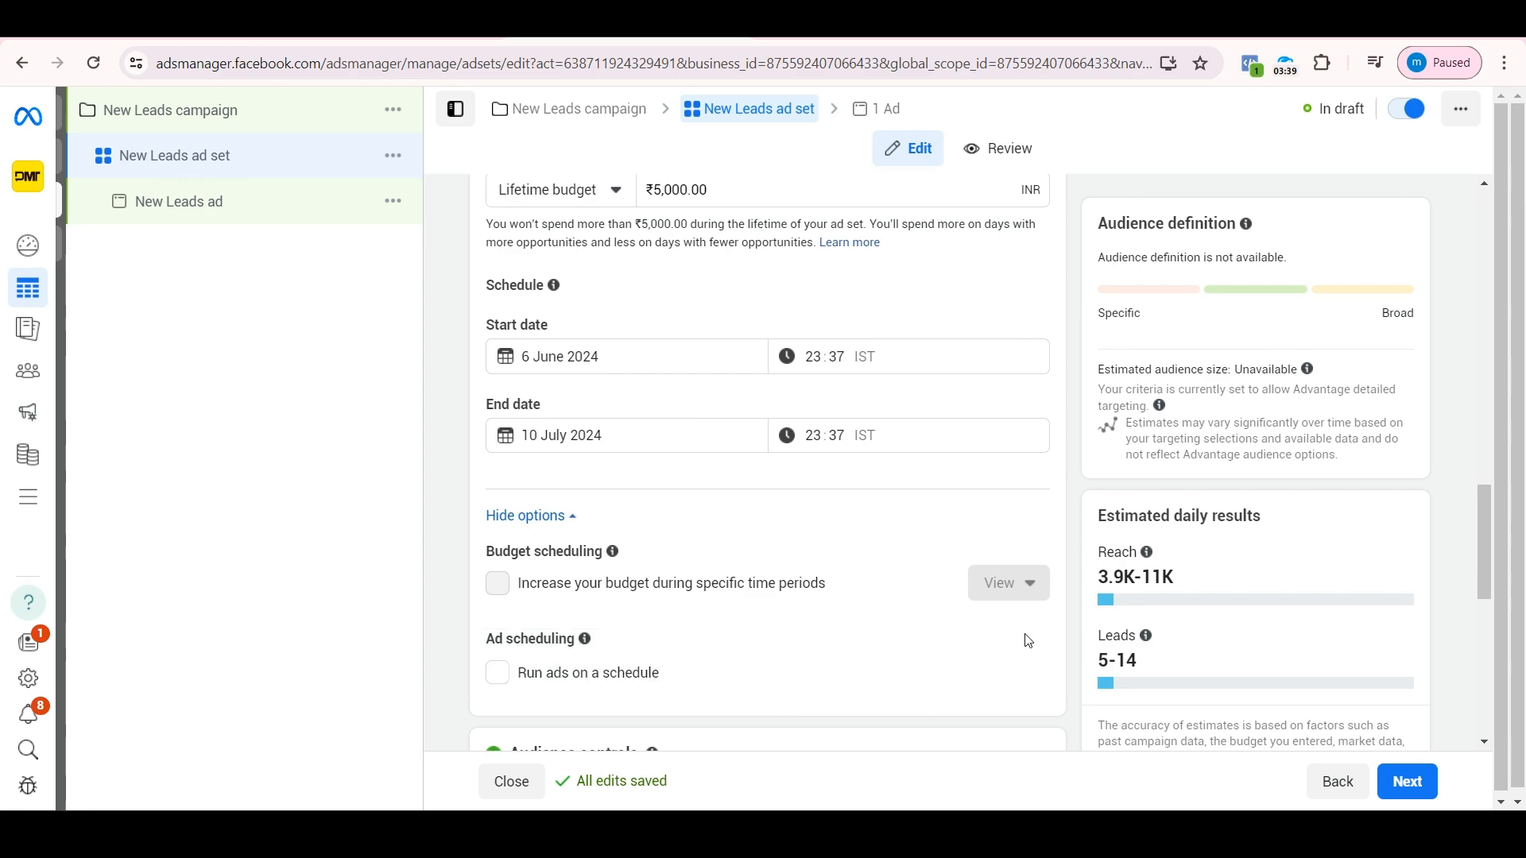
scroll(954, 585, "down", 3)
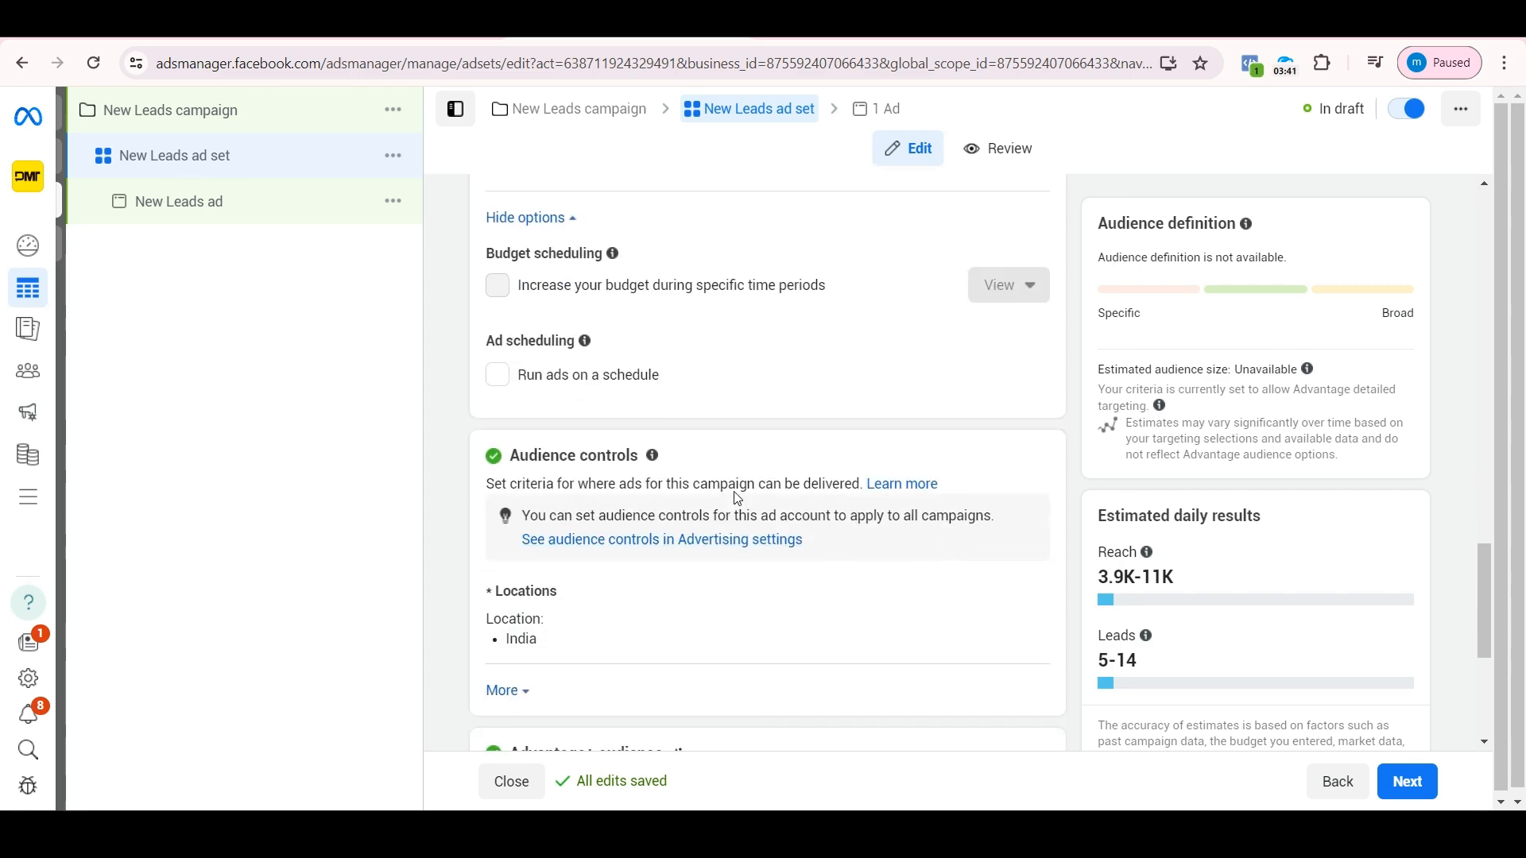
scroll(735, 502, "up", 1)
left_click(499, 478)
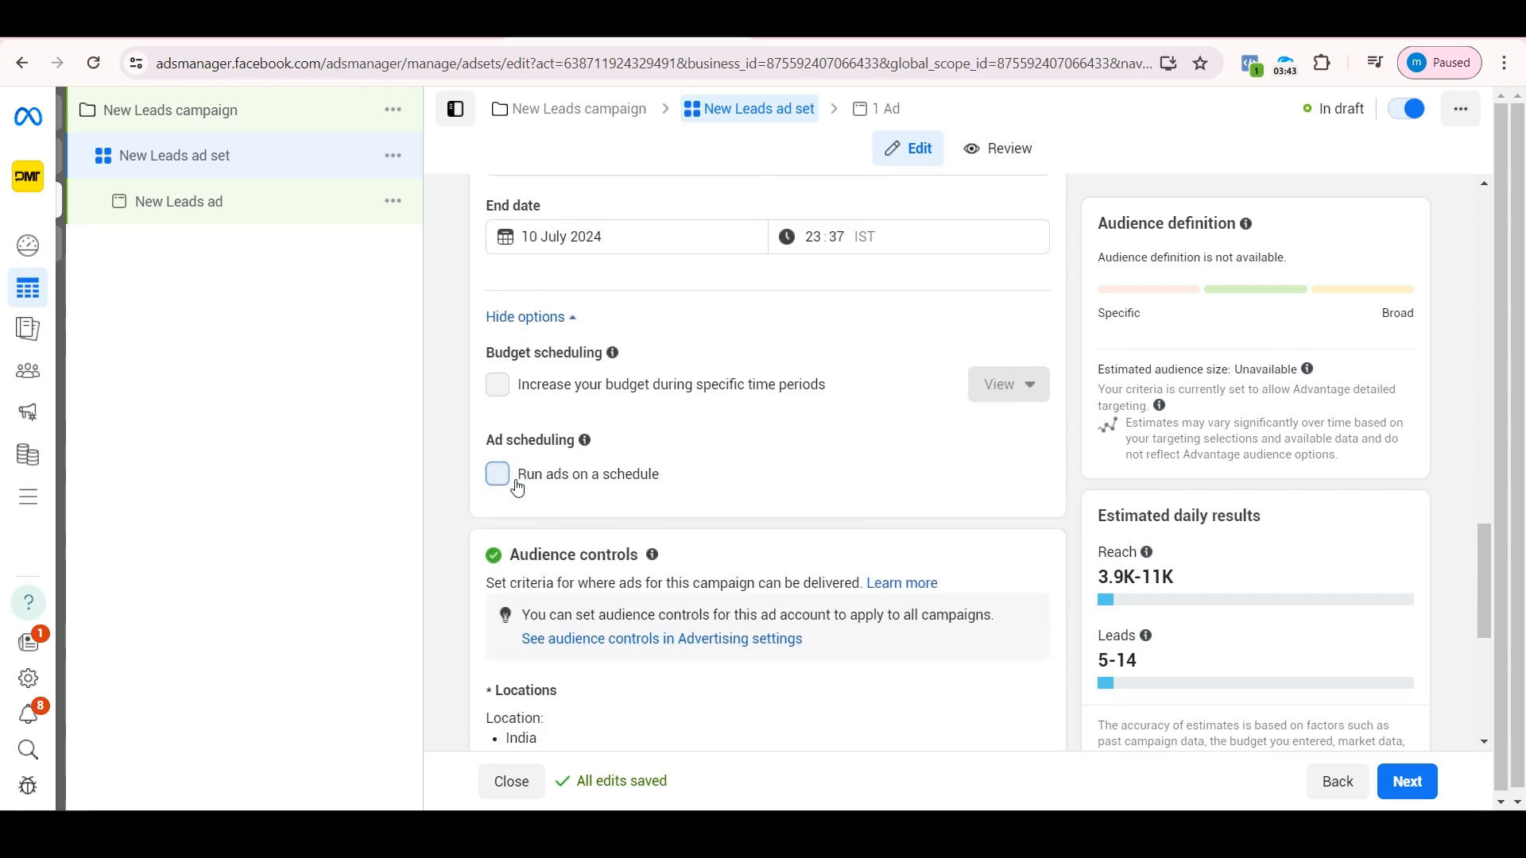
scroll(499, 478, "down", 2)
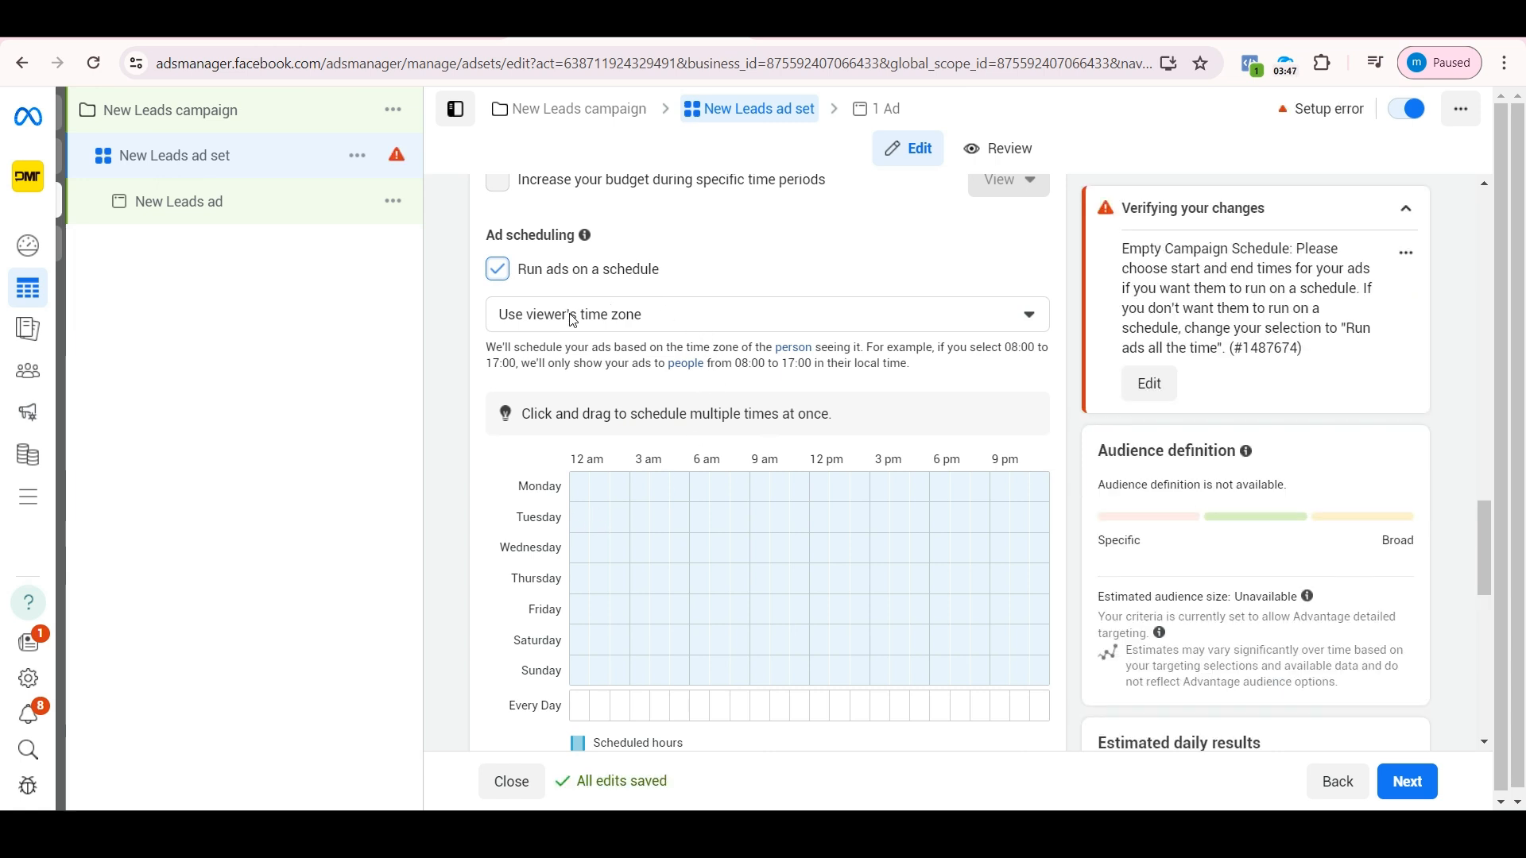
Review the time zone options for the ad schedule without changing the selection
right_click(595, 323)
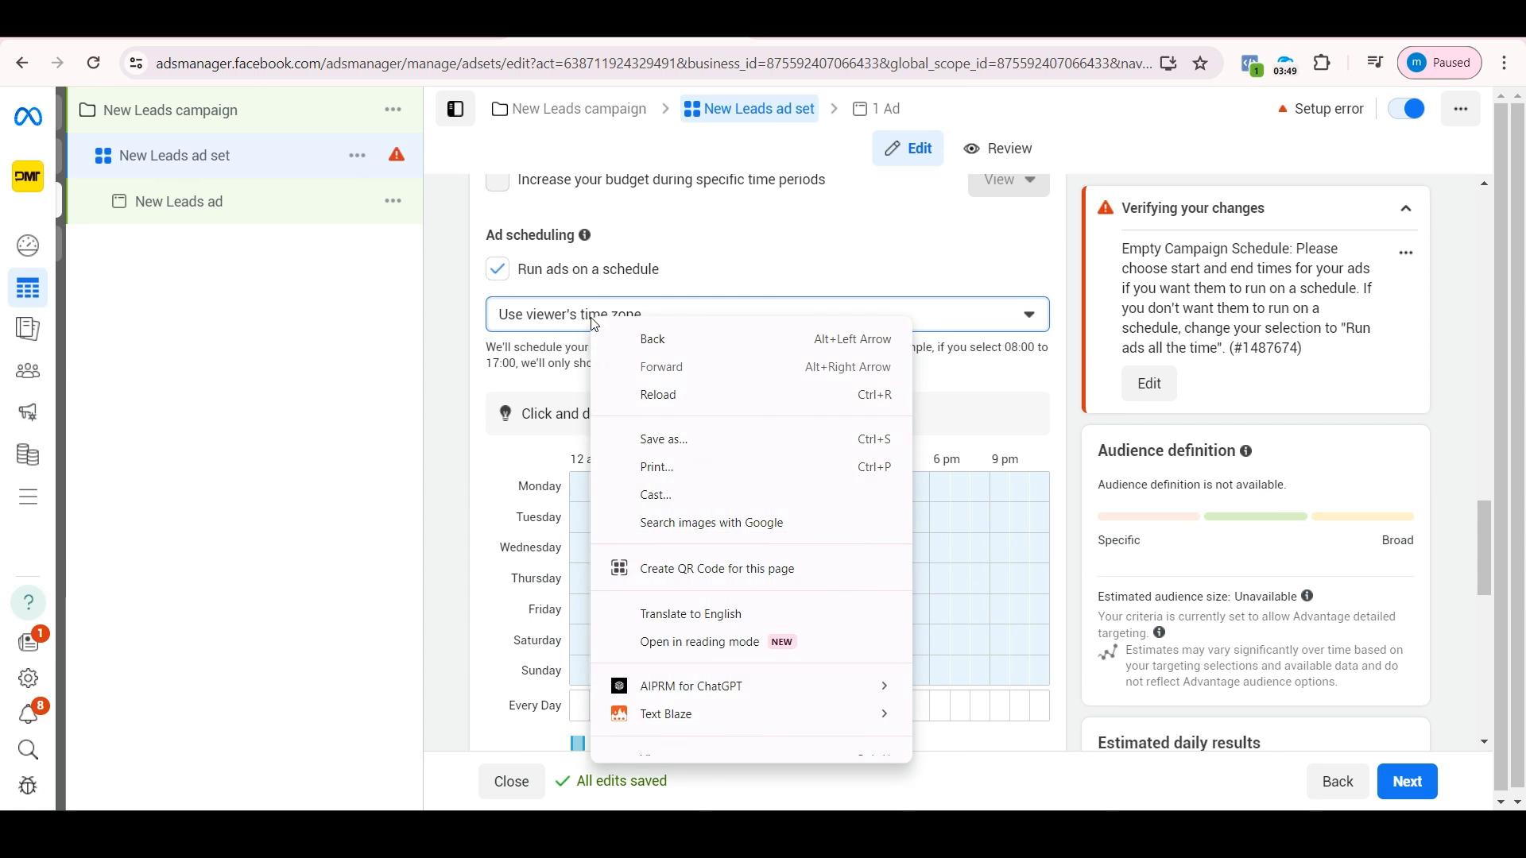
left_click(595, 322)
left_click(681, 318)
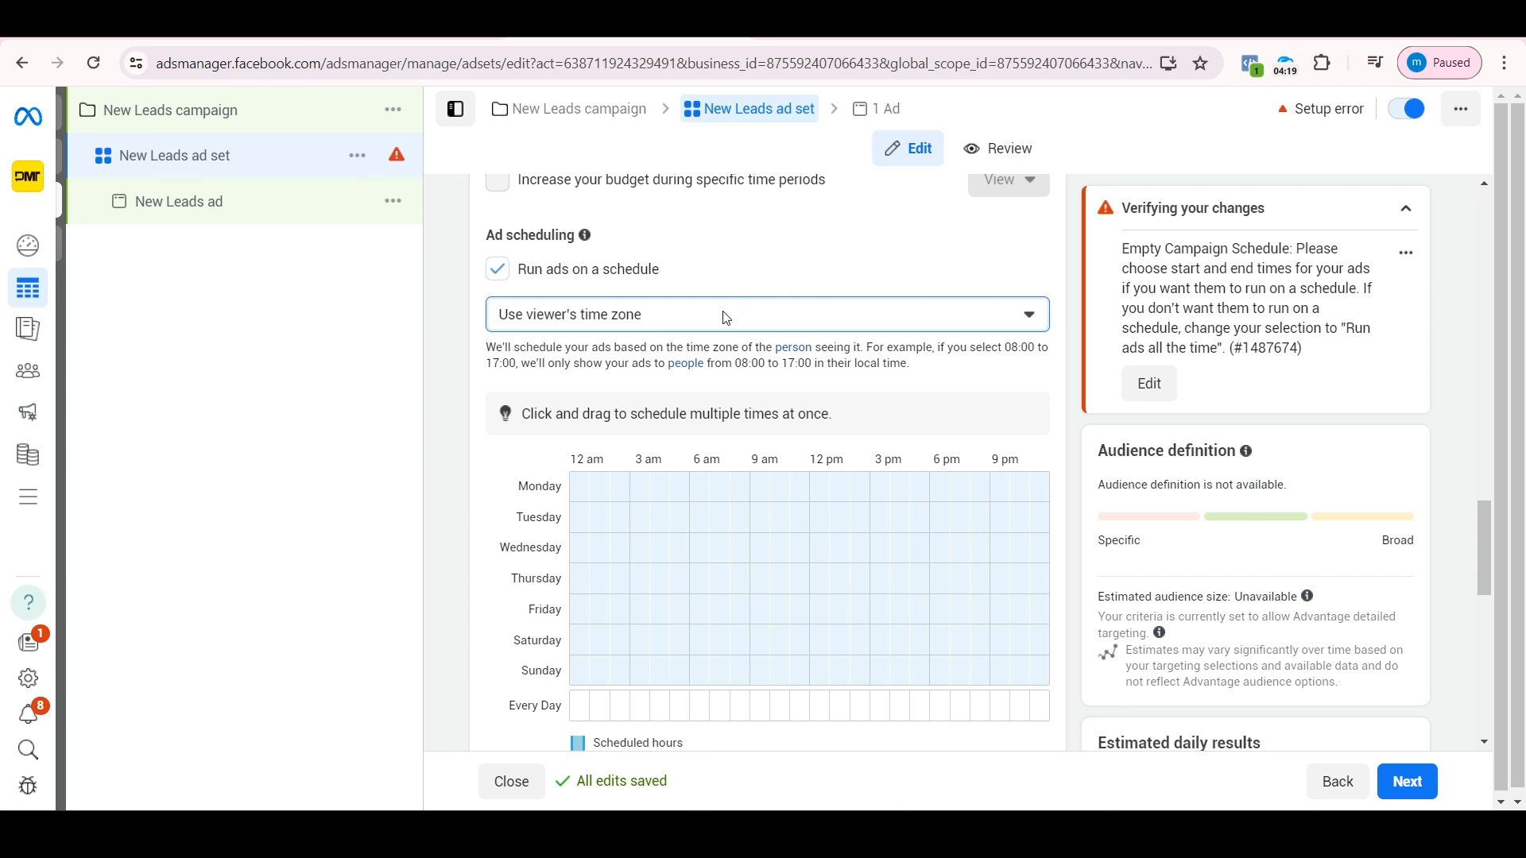
left_click(665, 320)
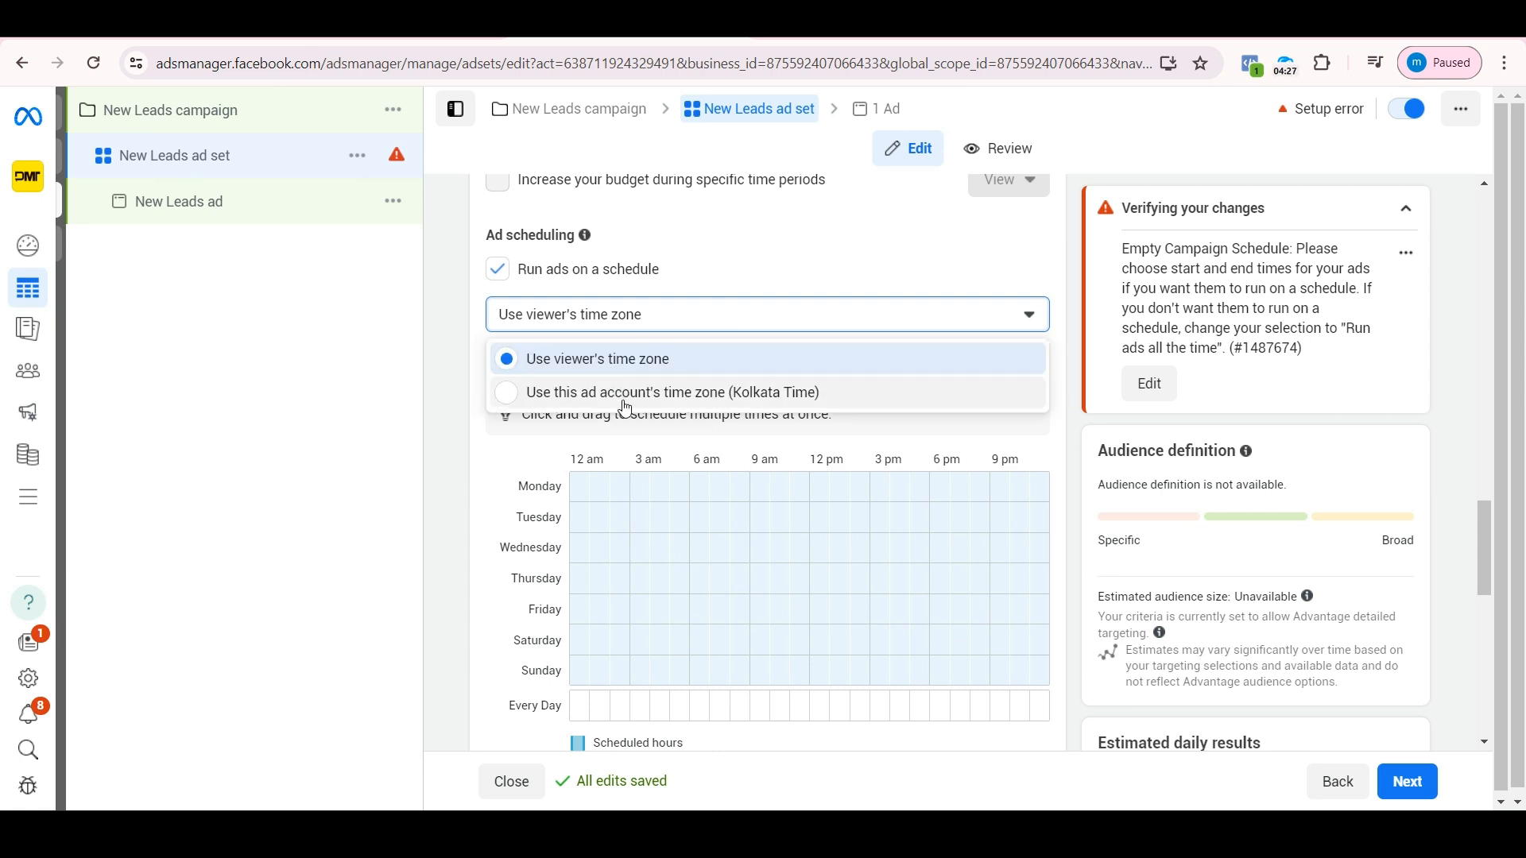
left_click(676, 329)
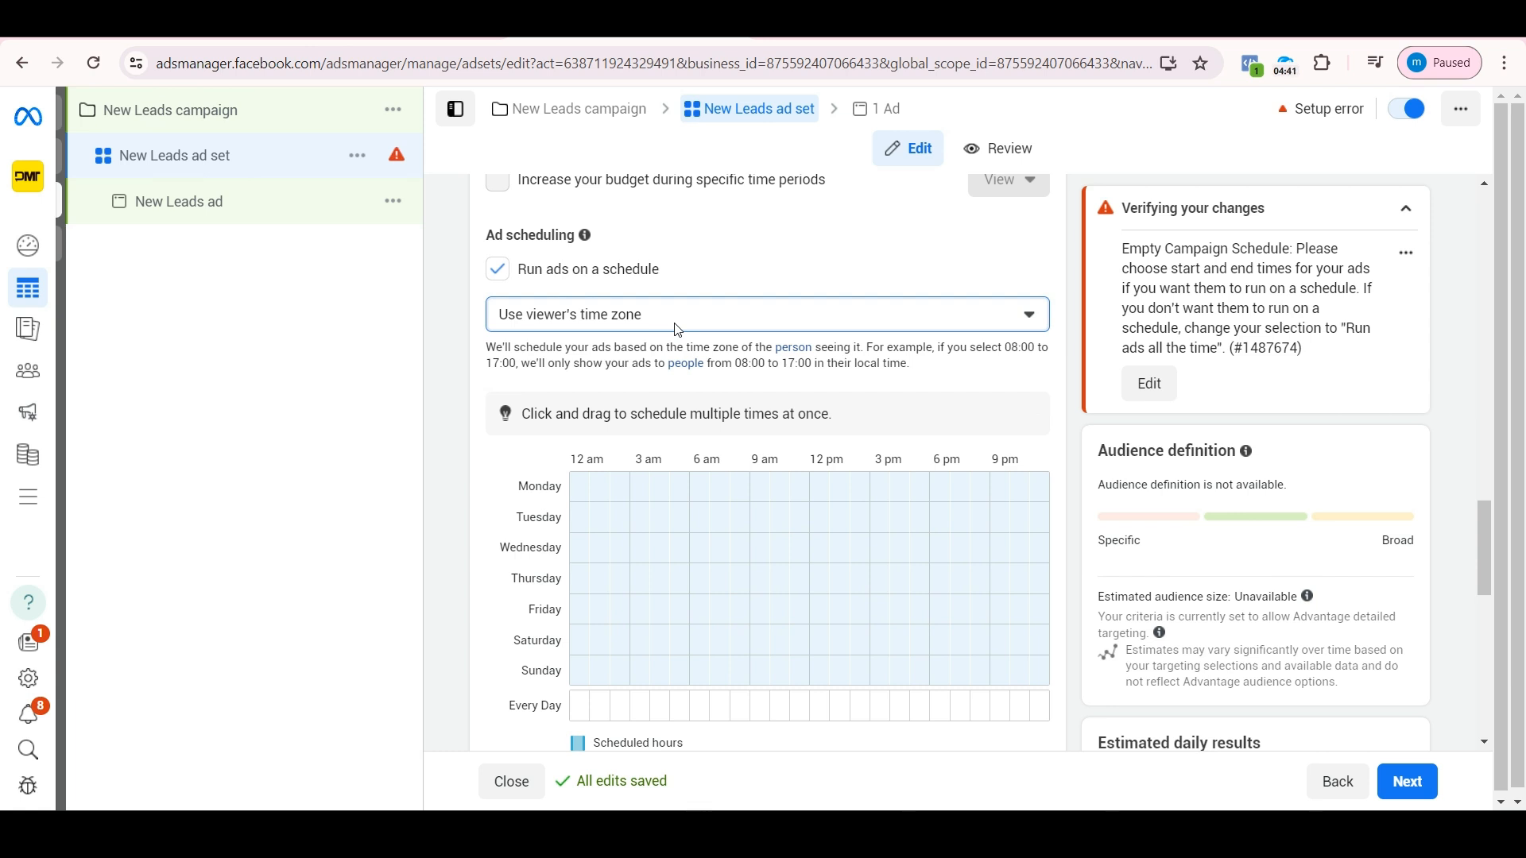
Schedule the ads for Monday and Wednesday 9 am–3 pm, Tuesday 3 pm–9 pm and Thursday 3 am–9 am
scroll(886, 411, "down", 1)
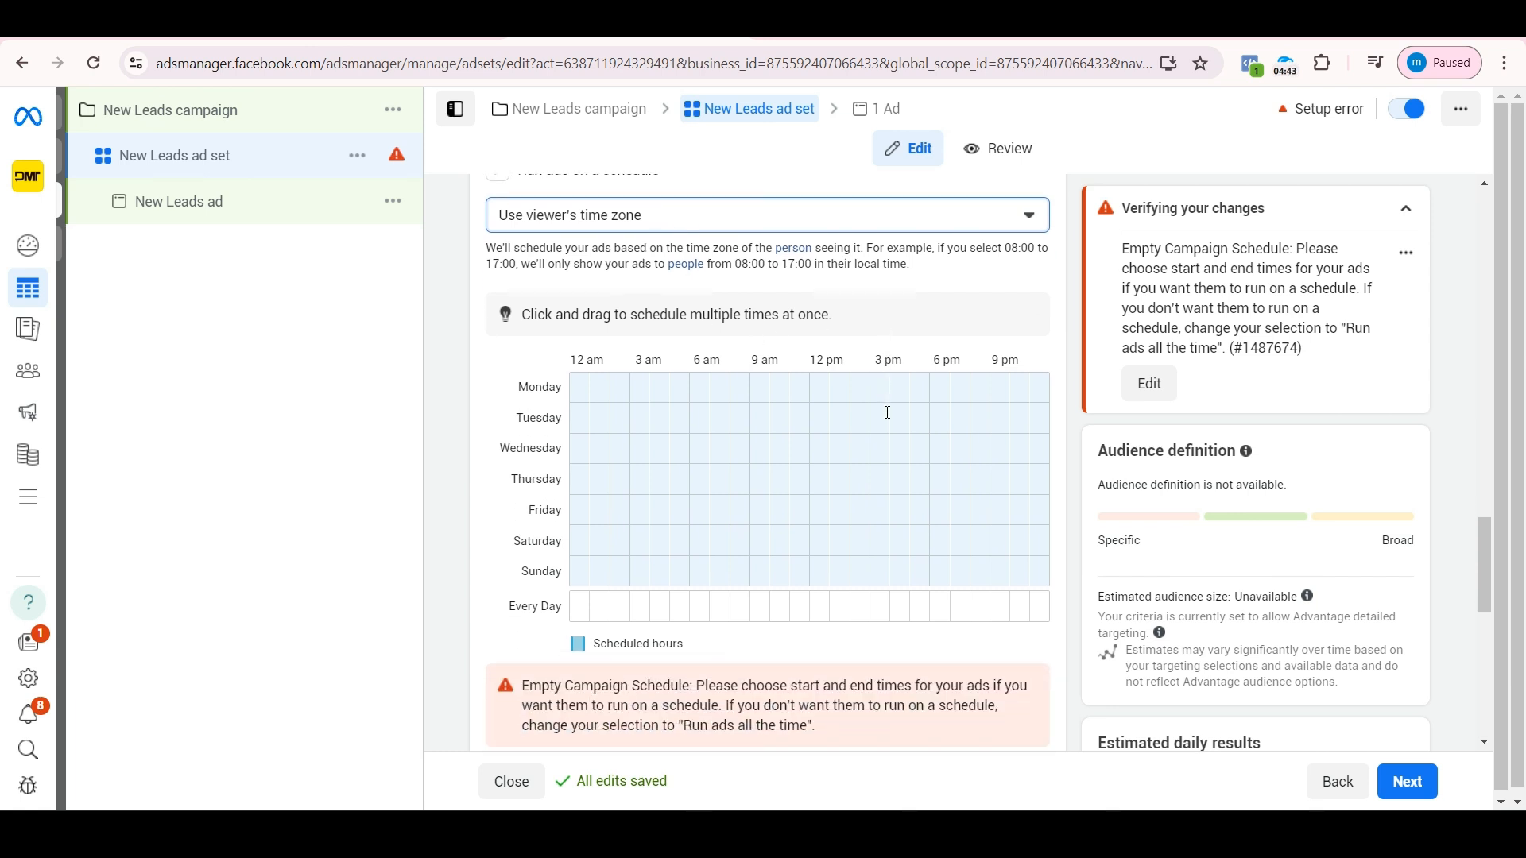
key("ctrl+plus")
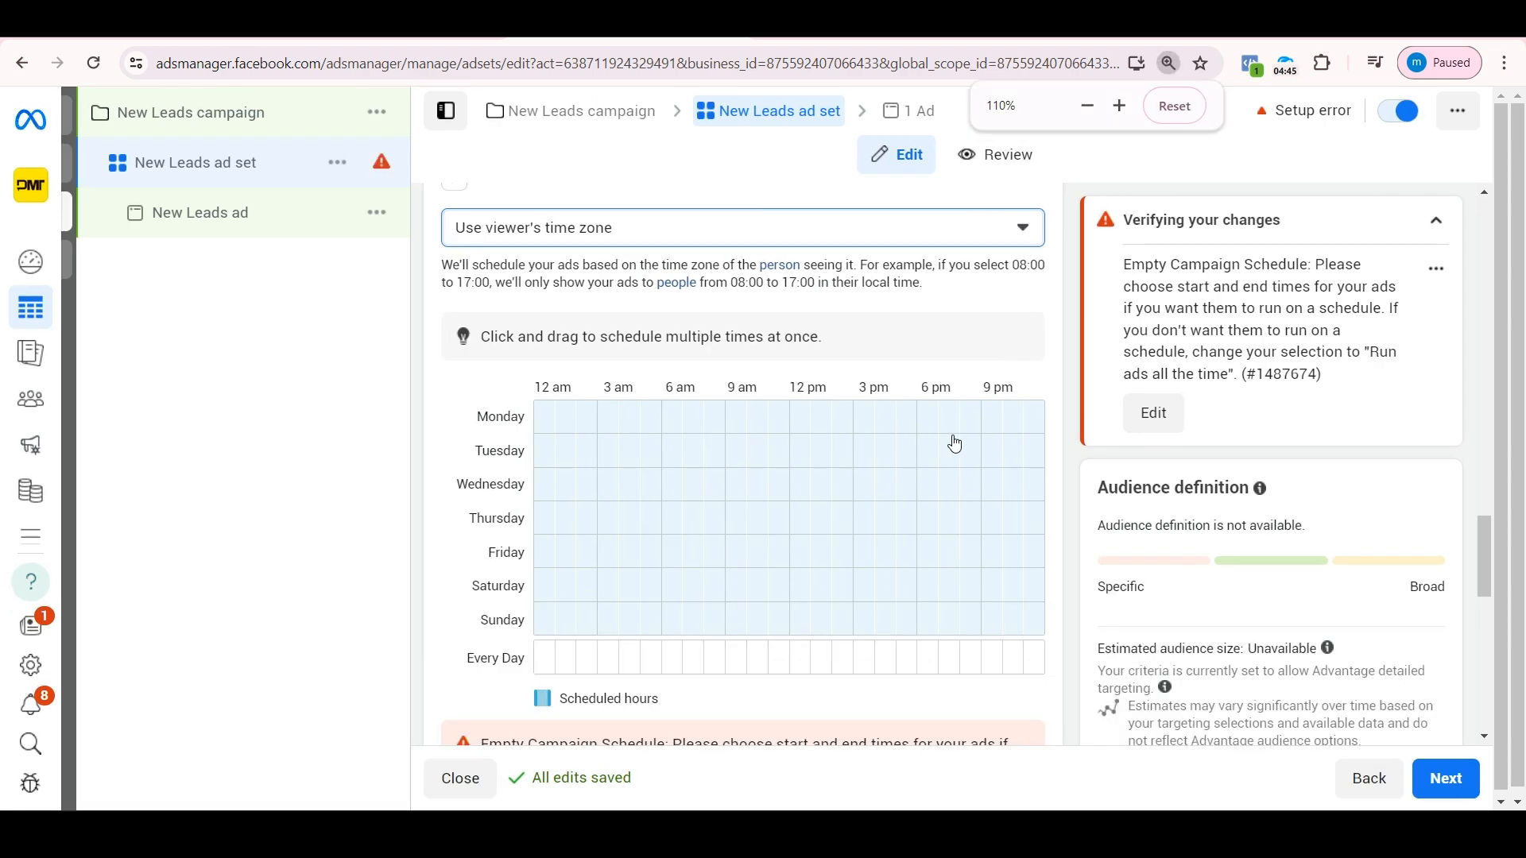
key("ctrl+plus")
scroll(460, 355, "up", 1)
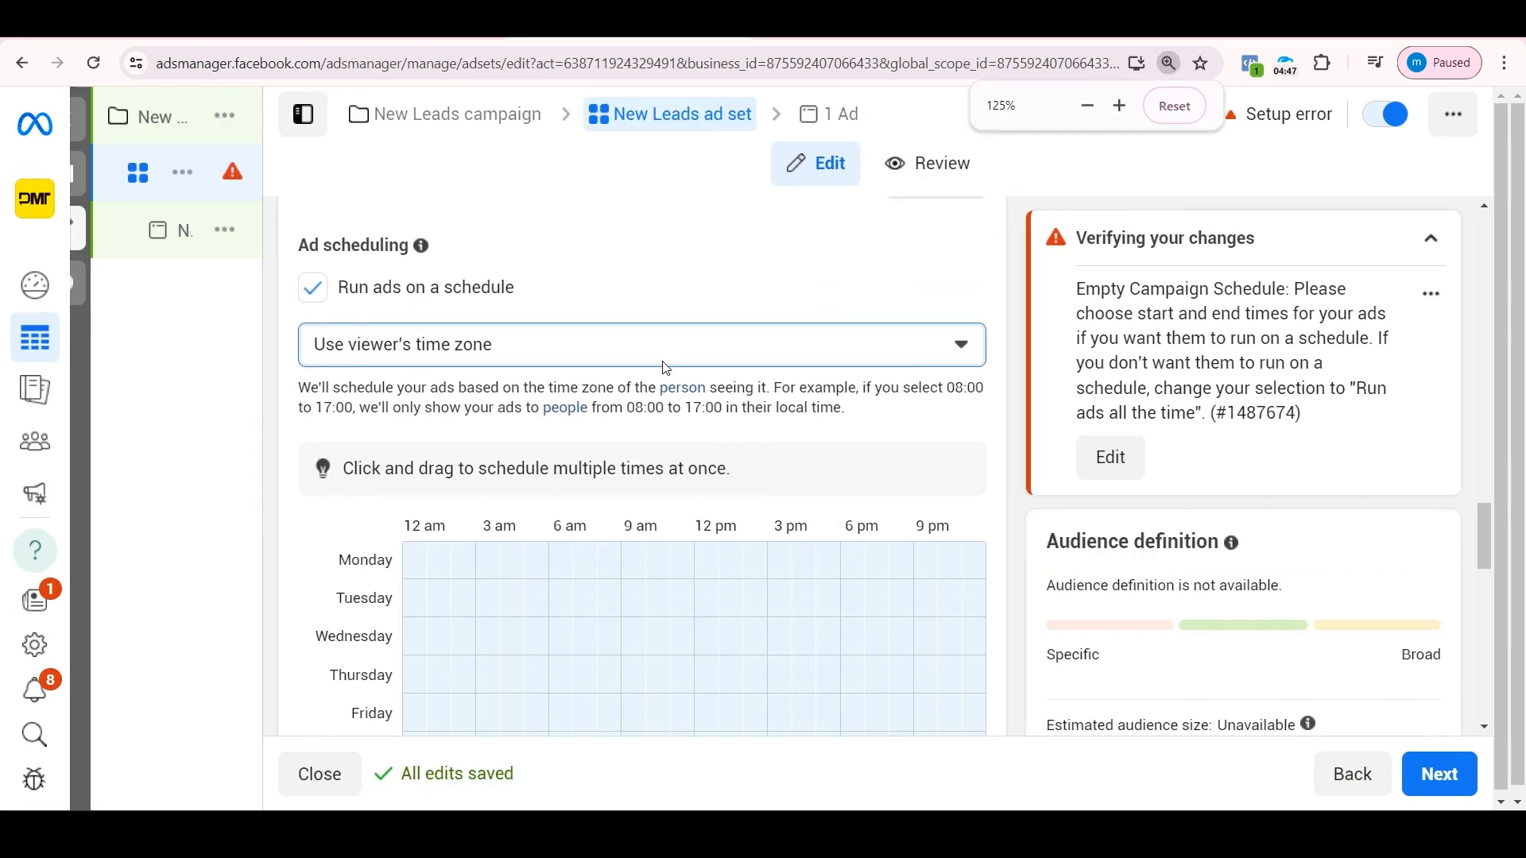
scroll(441, 382, "down", 2)
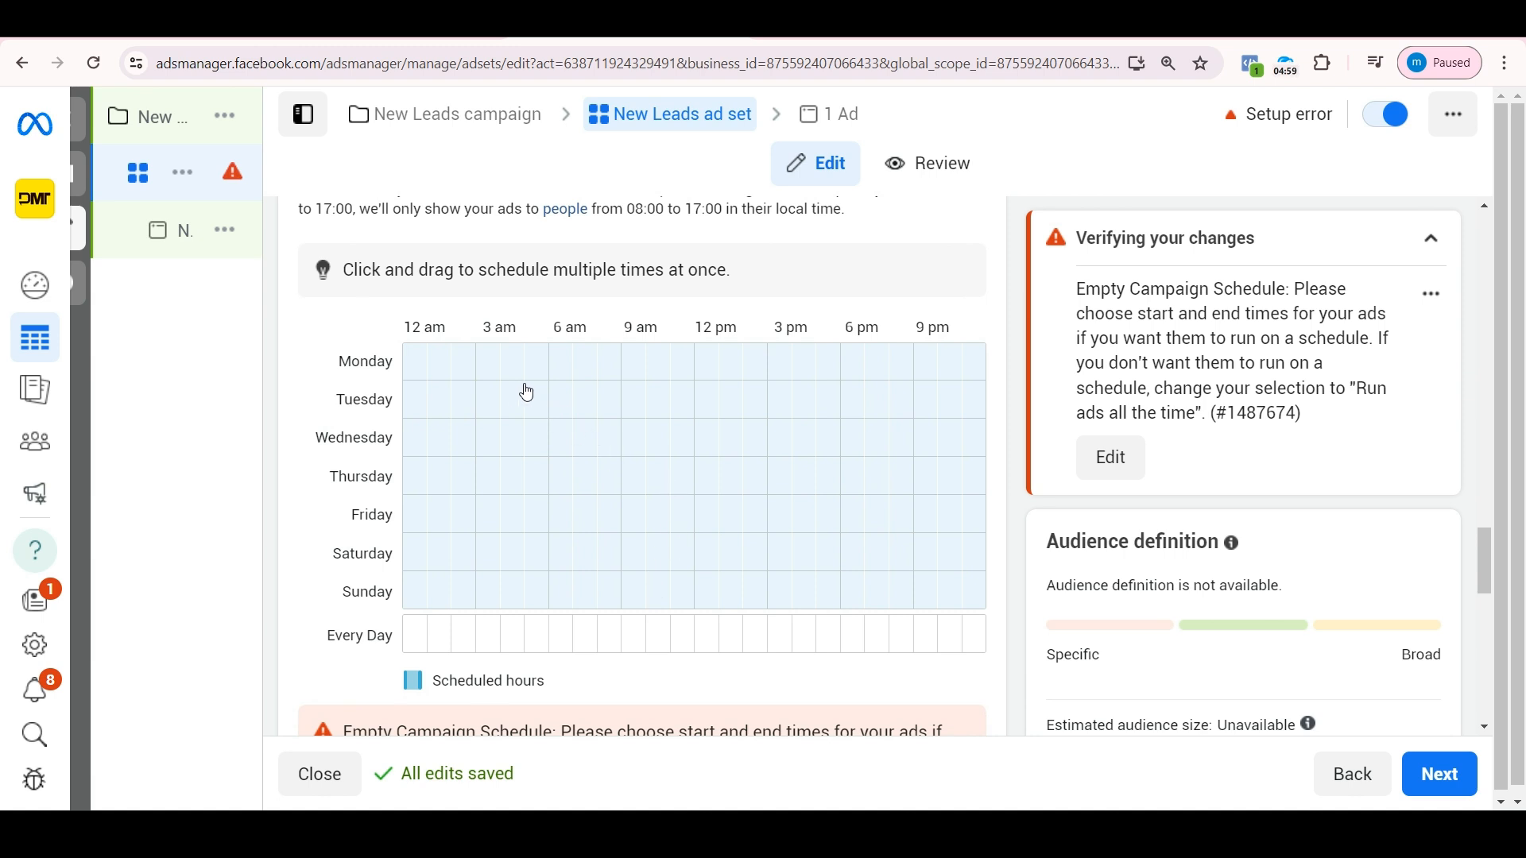
left_click_drag(628, 374, 749, 384)
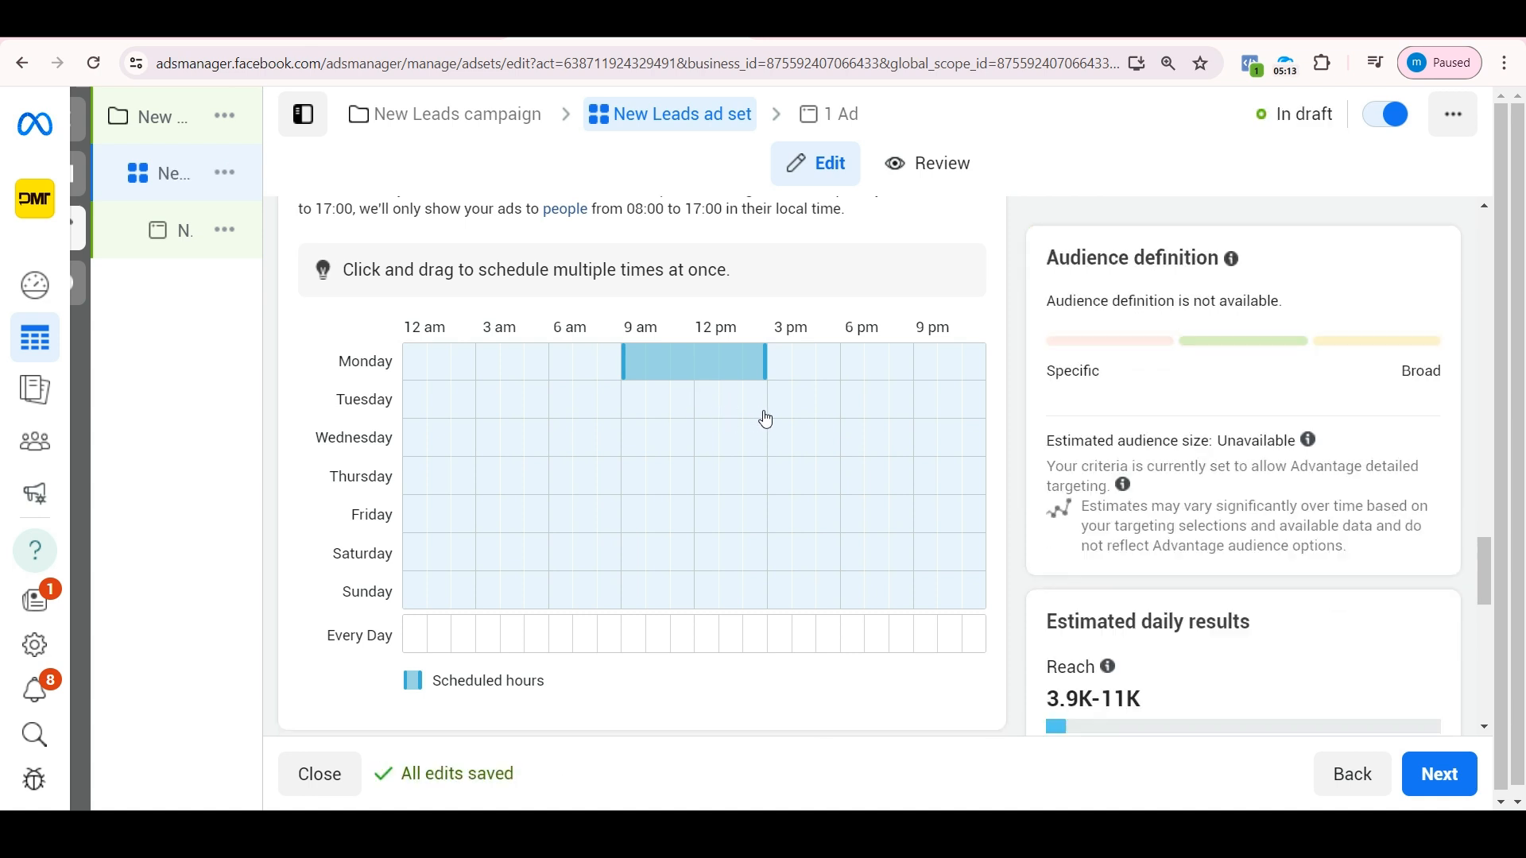
left_click_drag(778, 412, 893, 419)
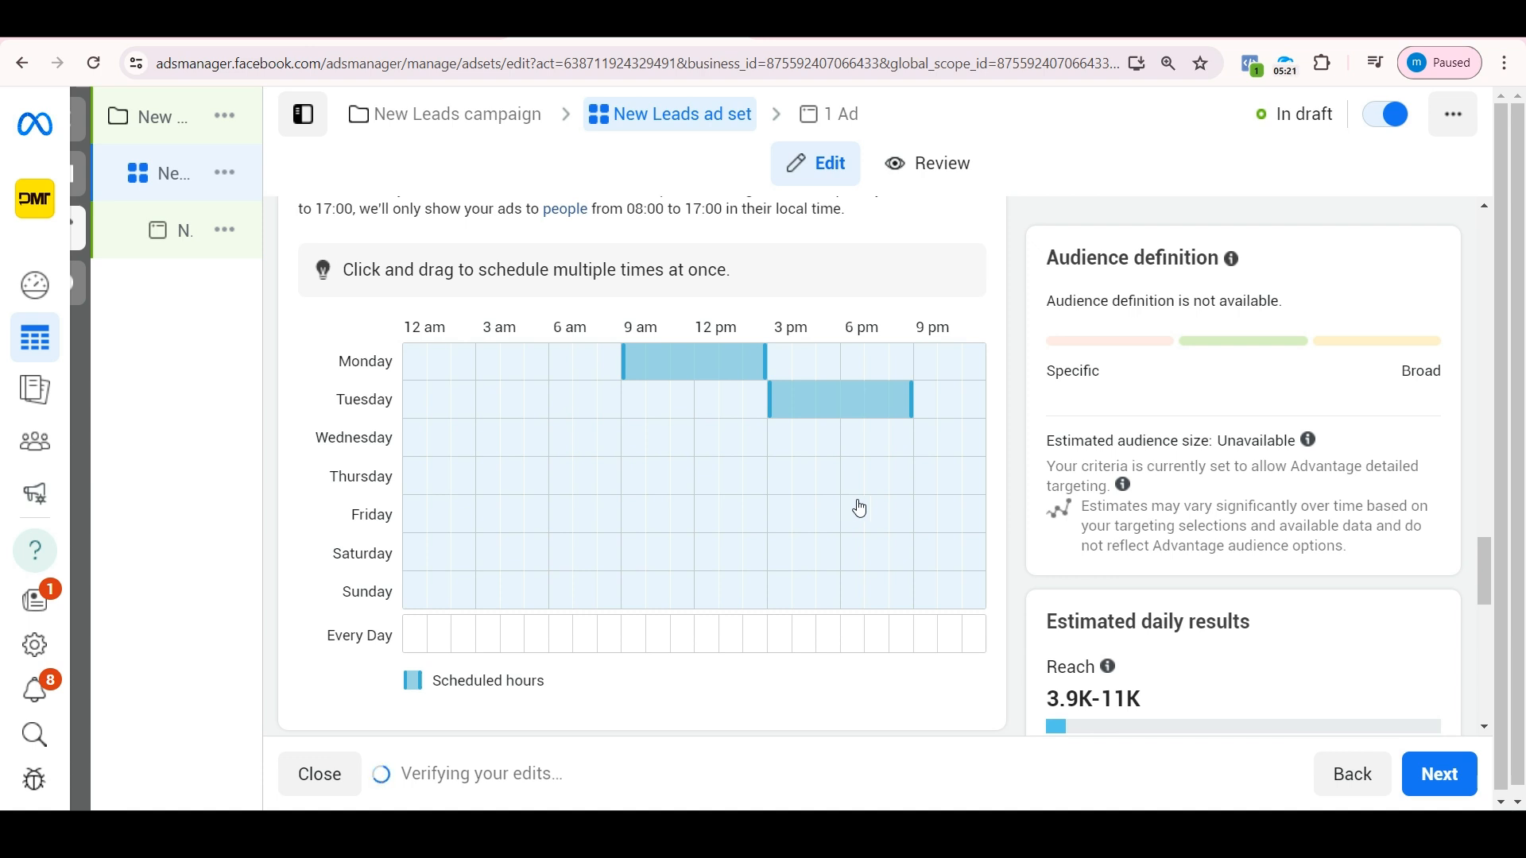
left_click_drag(633, 444, 743, 453)
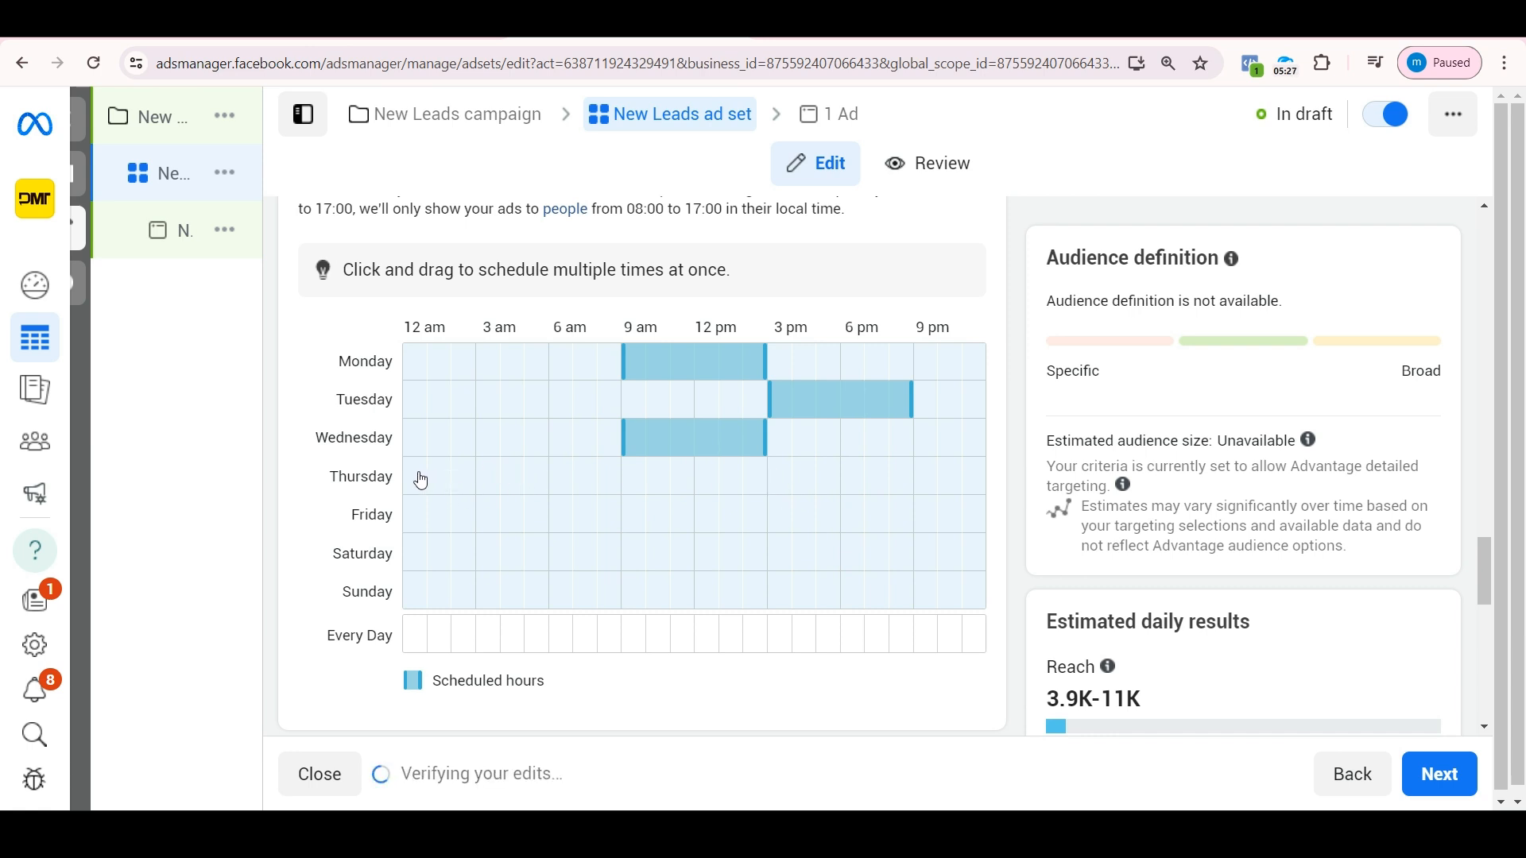
left_click_drag(483, 480, 613, 480)
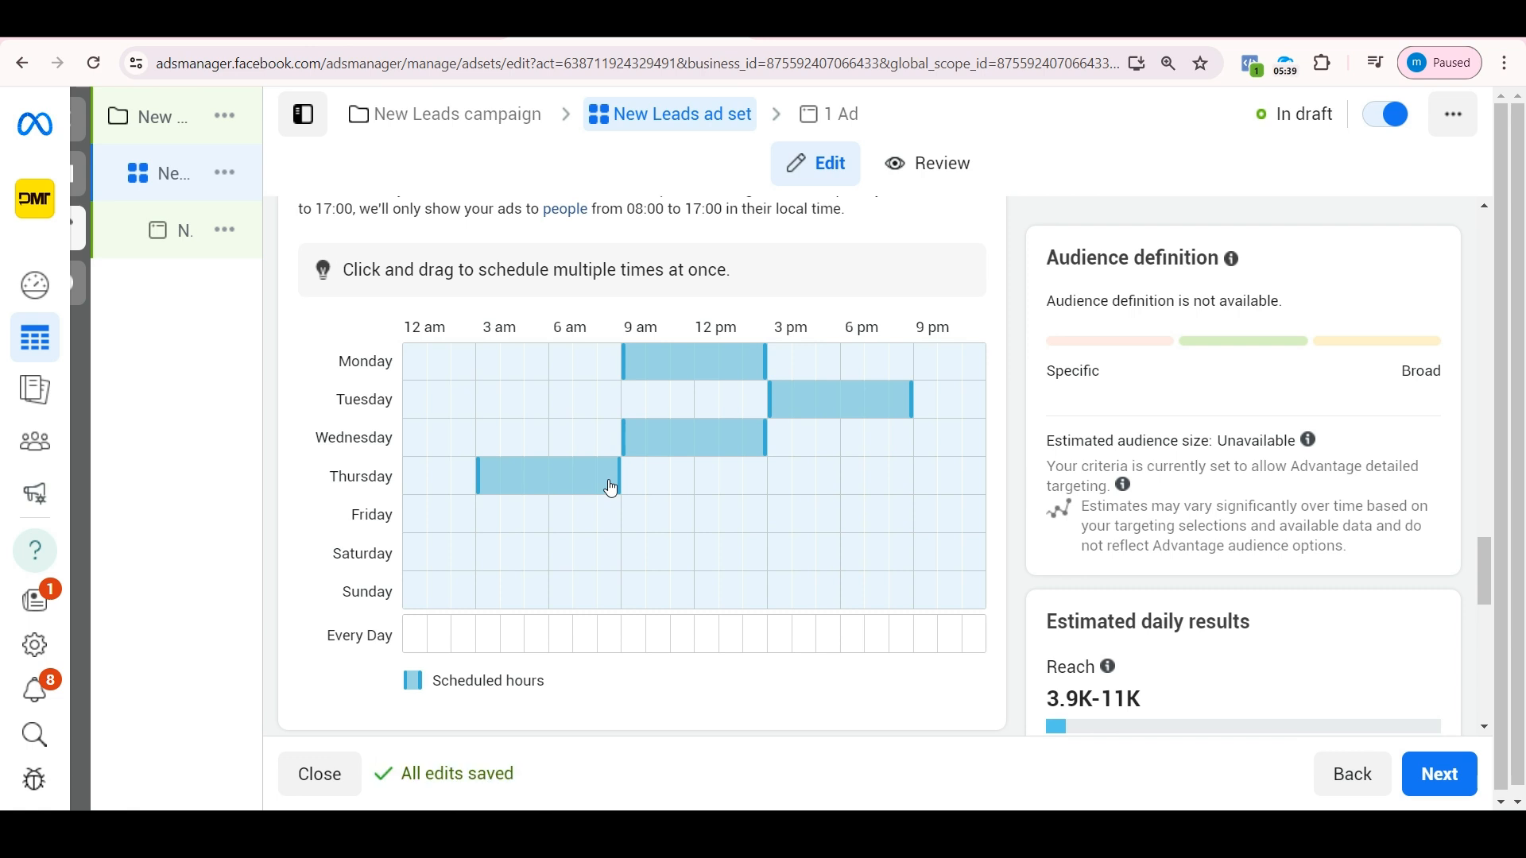
scroll(787, 365, "up", 2)
scroll(665, 499, "down", 1)
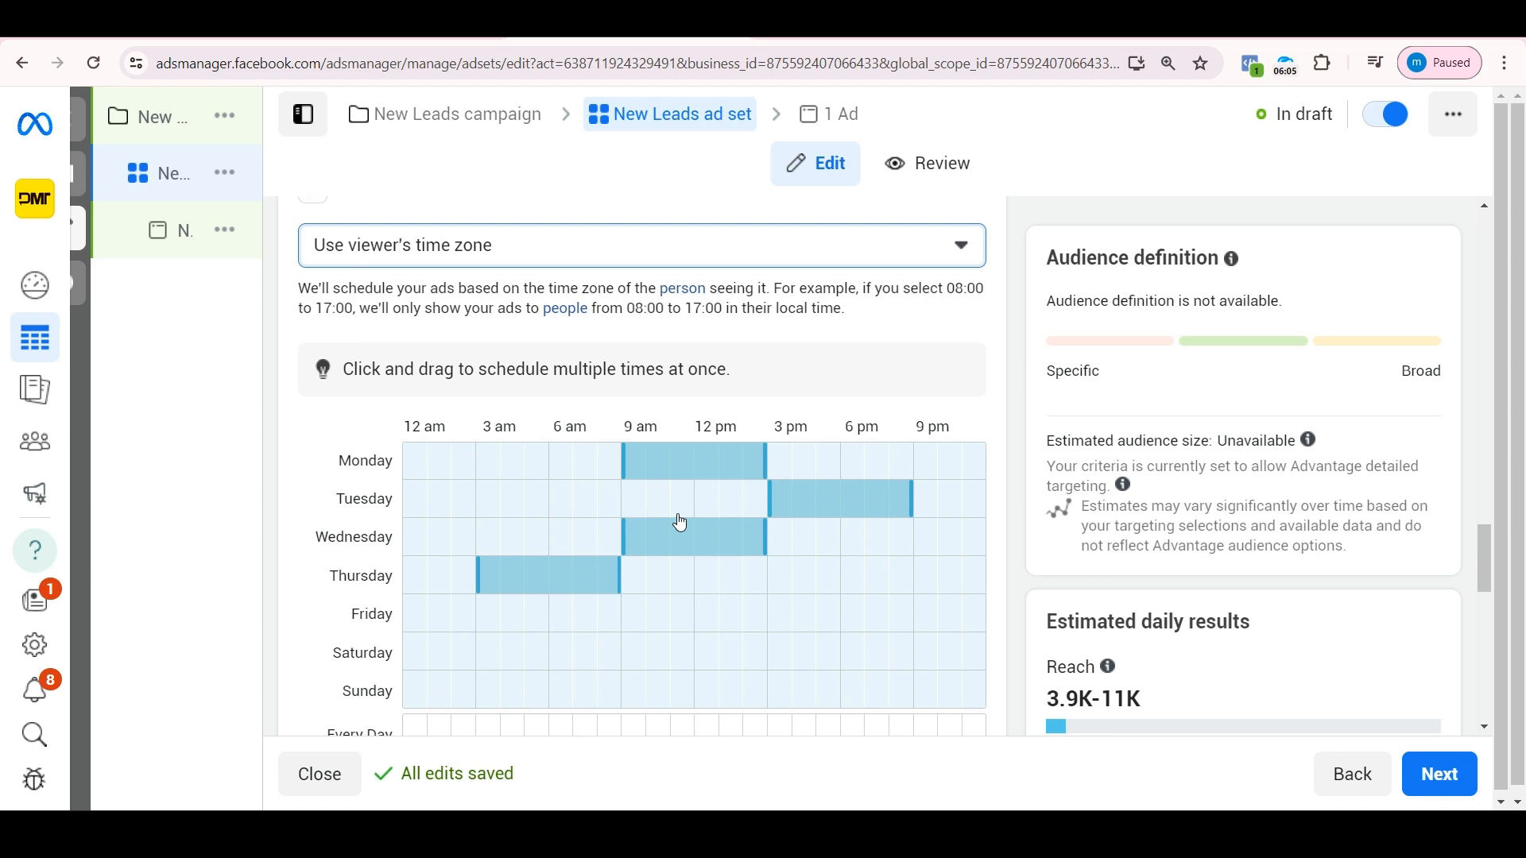
scroll(681, 523, "down", 2)
scroll(677, 525, "up", 2)
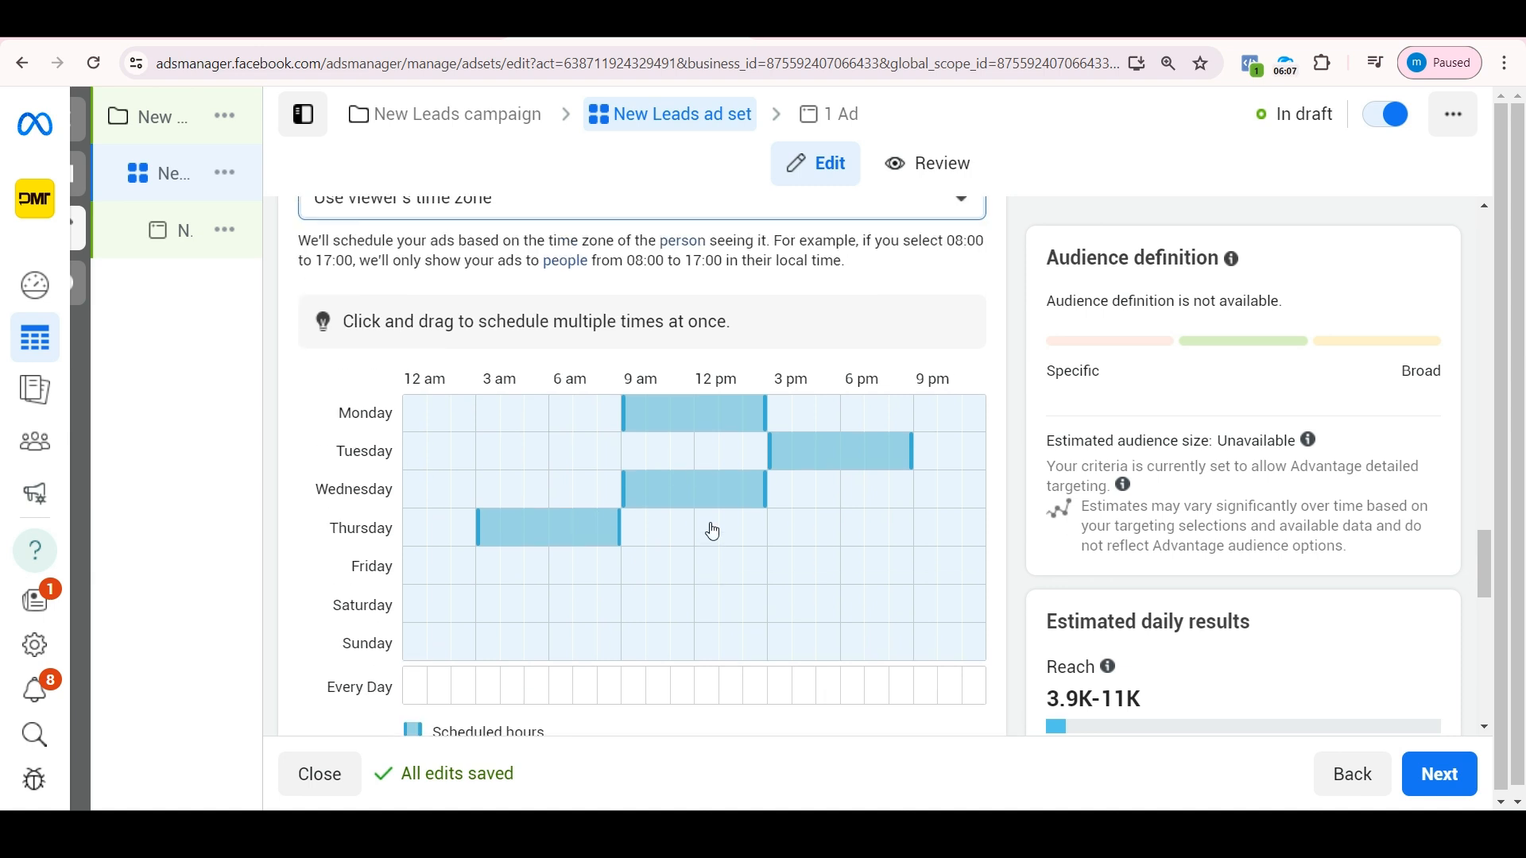
scroll(674, 527, "up", 4)
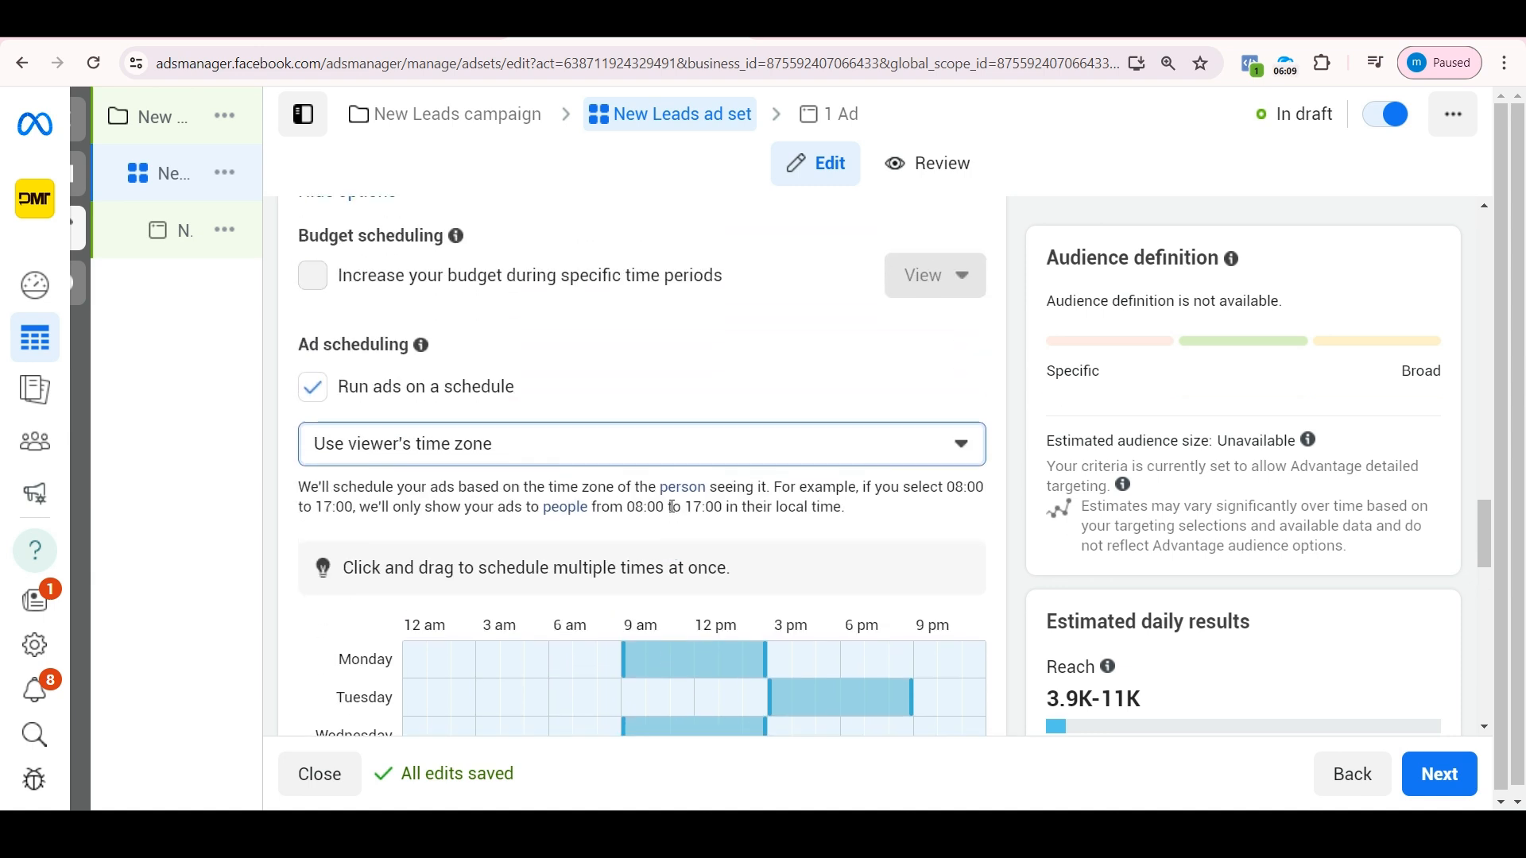